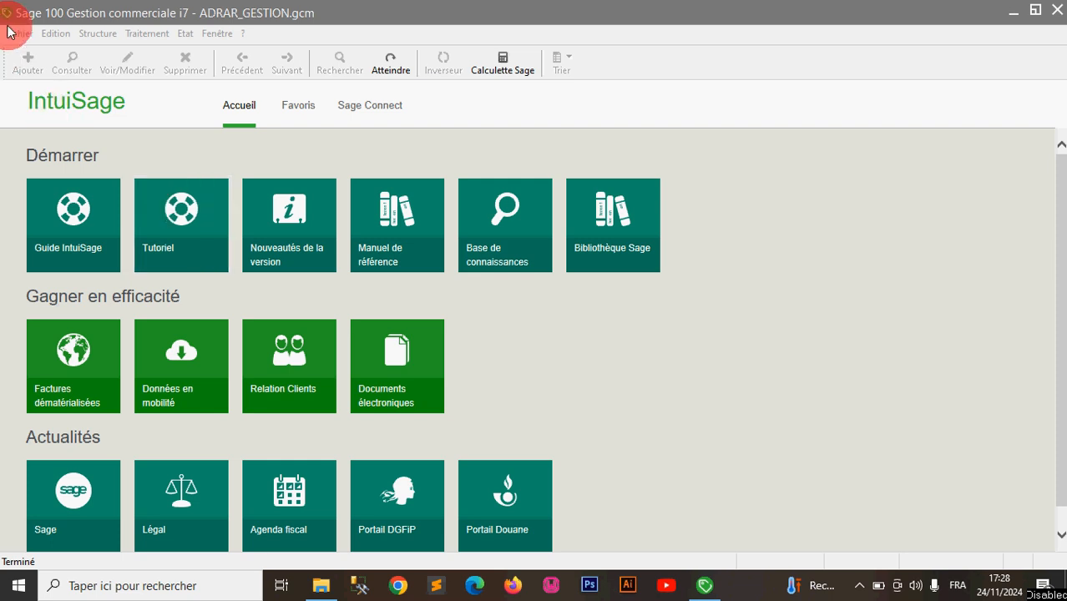
# - Check which sales document types can be added in the ADRAR_GESTION file, leaving without creating one
pyautogui.click(248, 152)
pyautogui.click(154, 37)
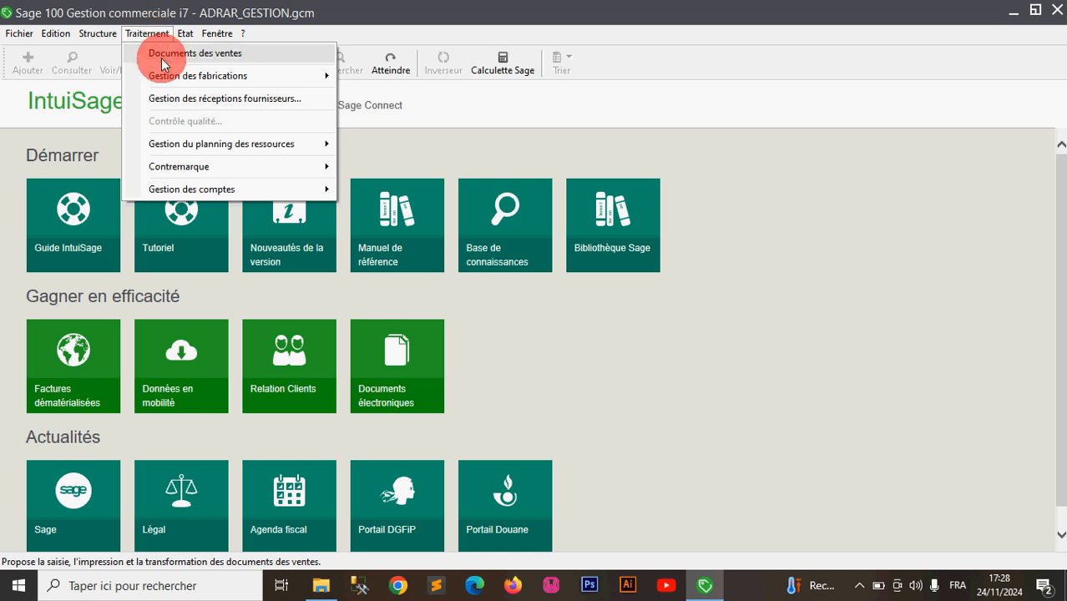
pyautogui.click(165, 64)
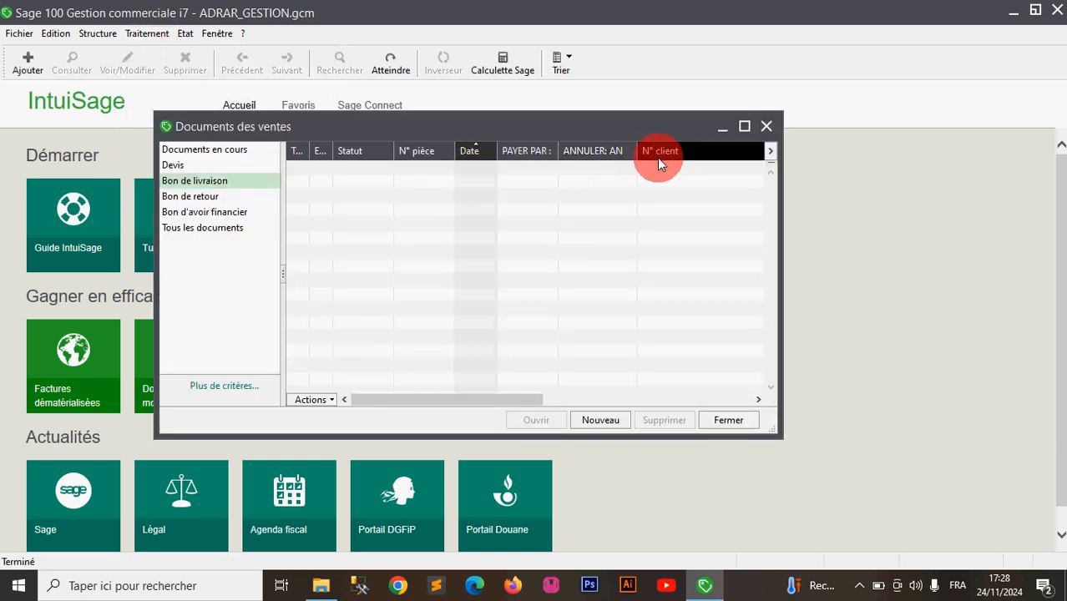
pyautogui.click(751, 131)
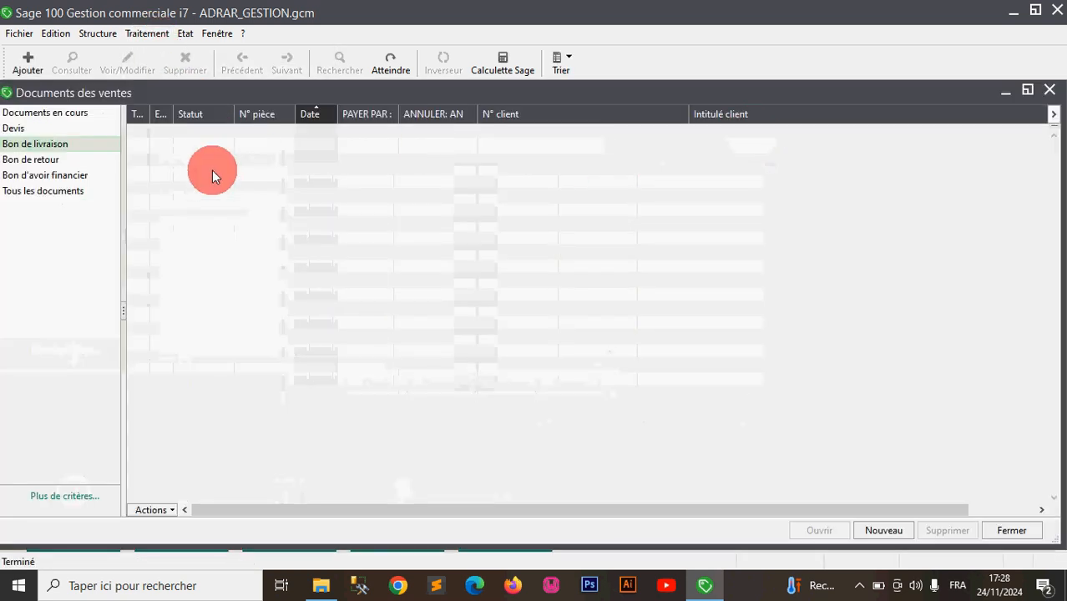
pyautogui.click(28, 63)
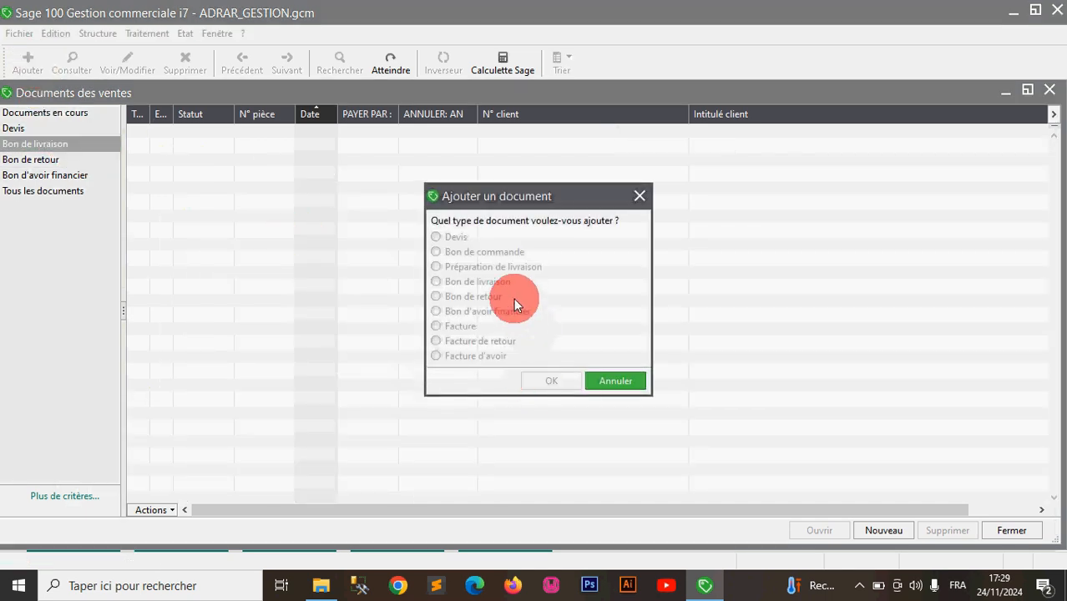
pyautogui.click(607, 377)
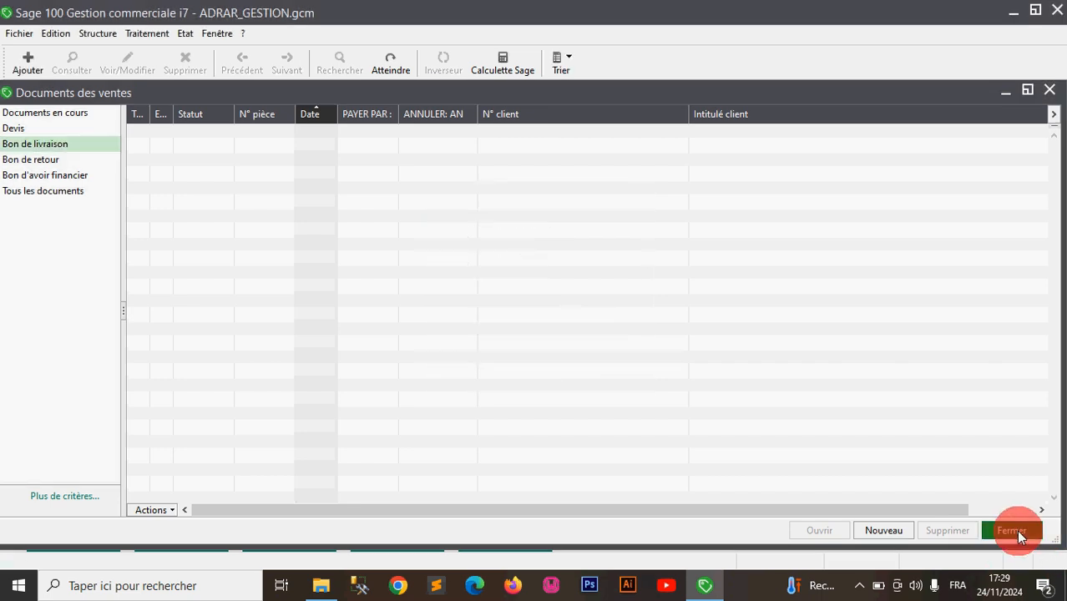
pyautogui.click(1015, 532)
# - Close the current commercial file and open FORMATION.gcm, signing in with the user's name
pyautogui.click(14, 33)
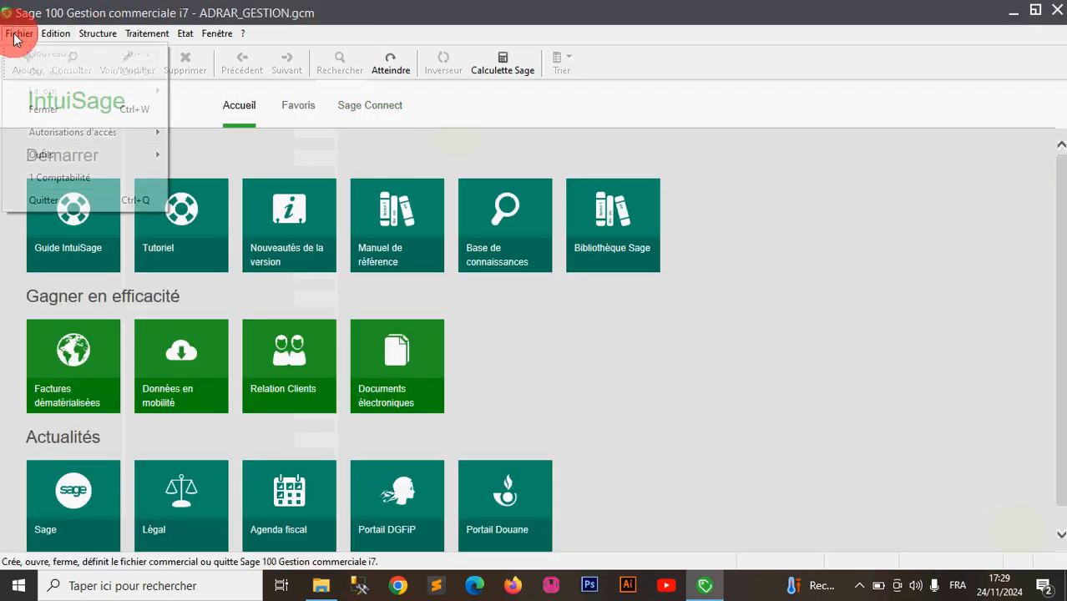
pyautogui.click(35, 107)
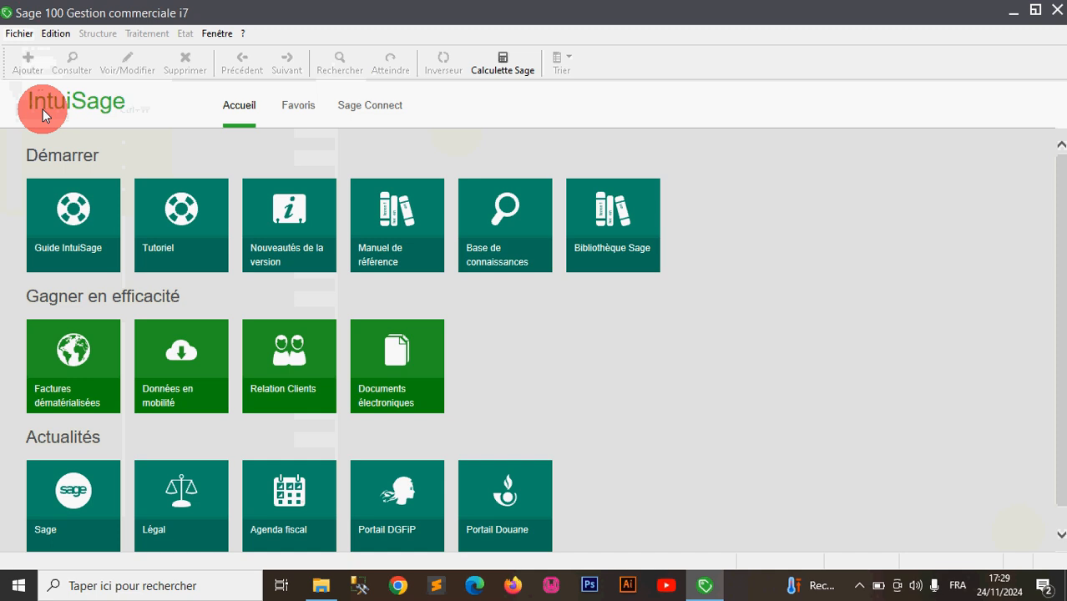
pyautogui.click(17, 34)
pyautogui.click(47, 74)
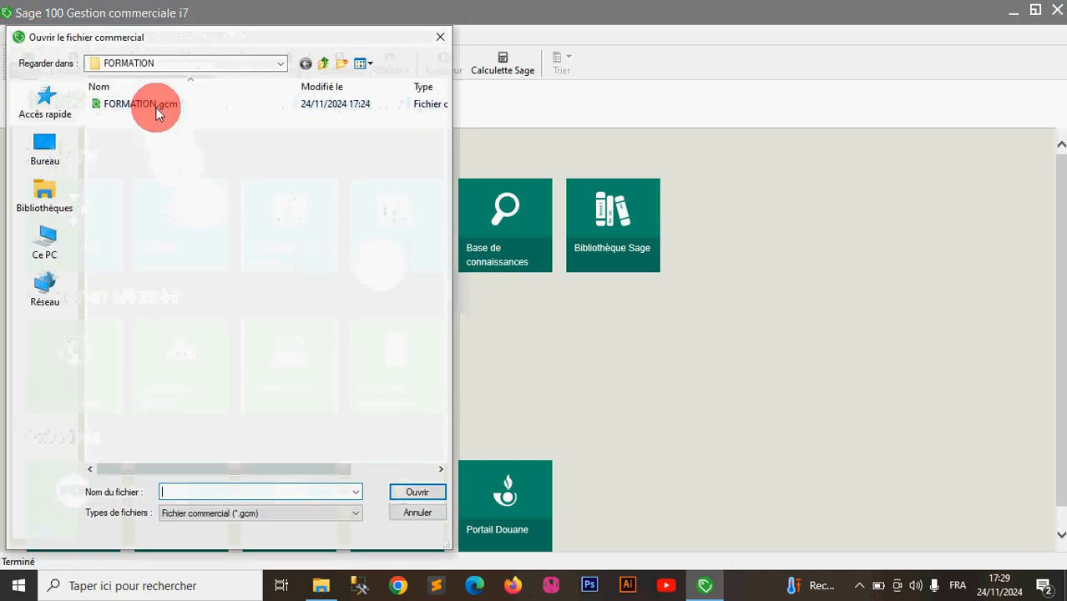
pyautogui.doubleClick(155, 107)
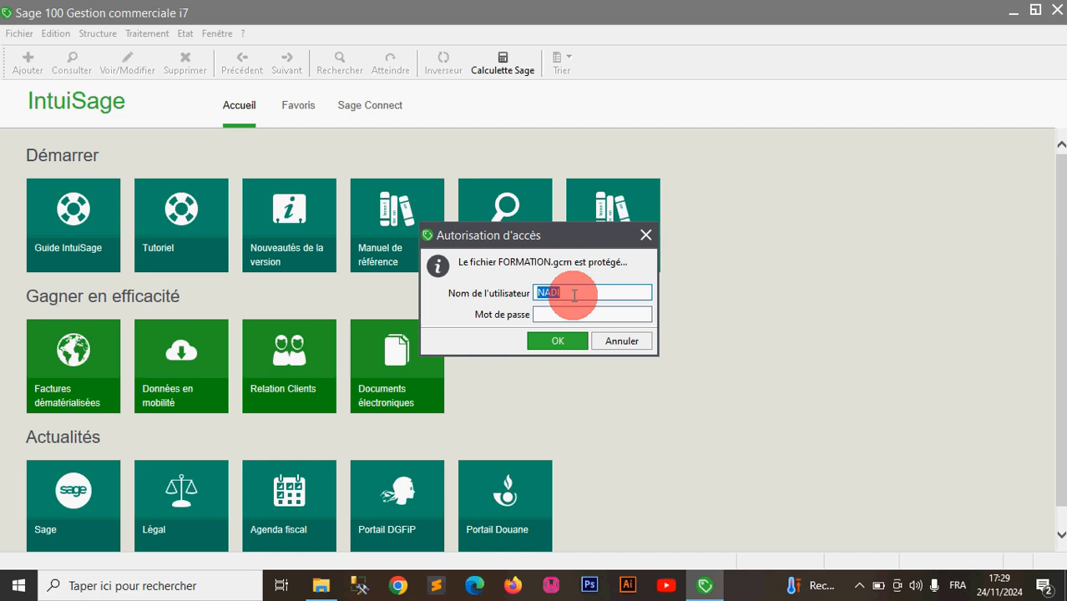
pyautogui.write('mohammed')
pyautogui.press('Return')
# - Create a new Bon de livraison in the sales documents and maximize its window
pyautogui.click(145, 37)
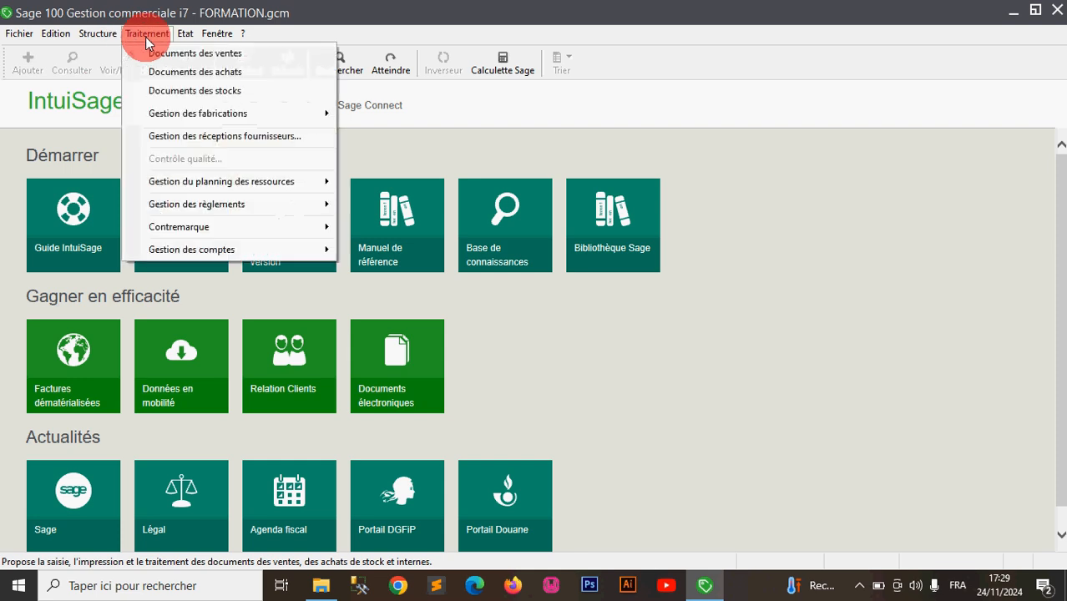
pyautogui.click(155, 53)
pyautogui.click(209, 185)
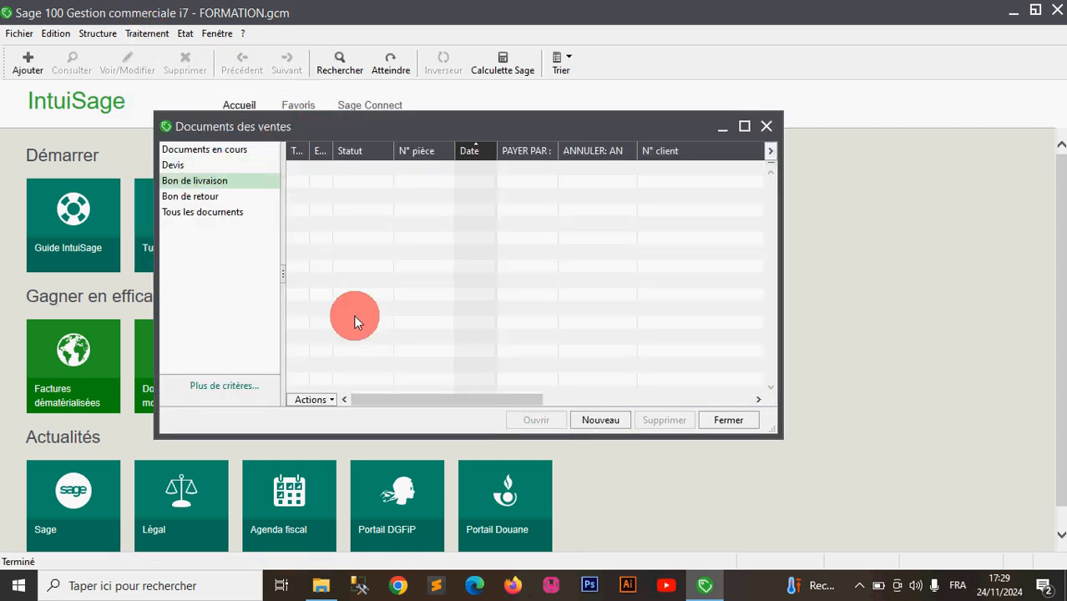
pyautogui.click(603, 420)
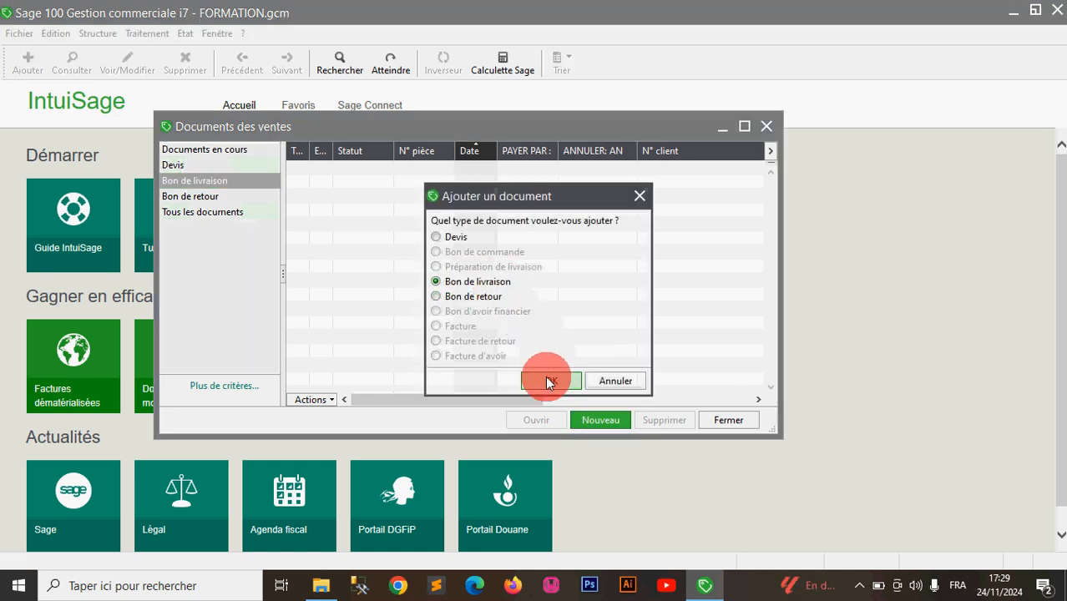
pyautogui.click(545, 379)
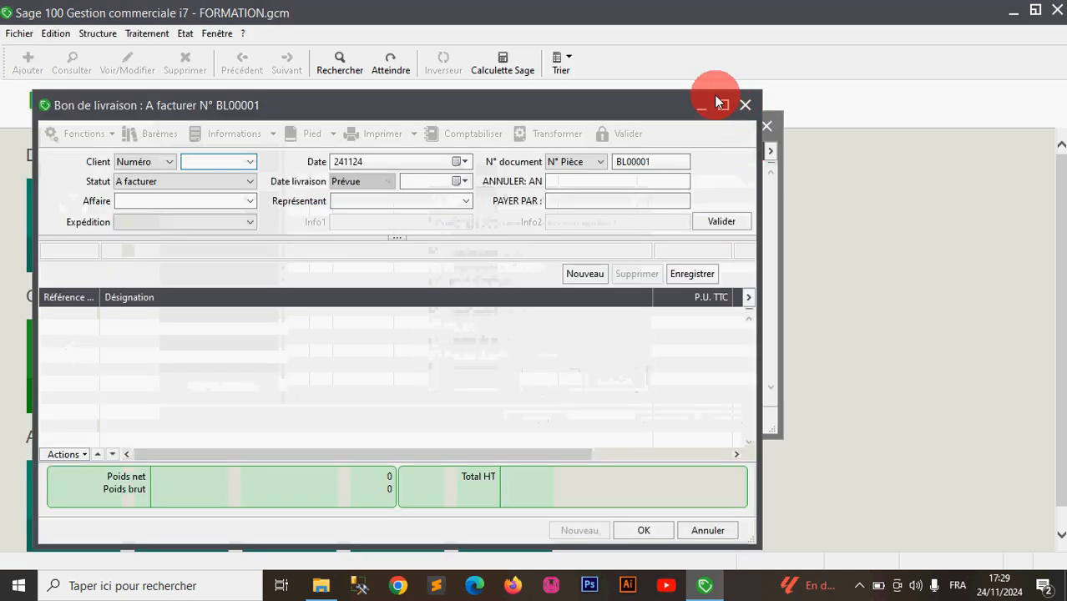
pyautogui.click(719, 104)
# - Set the delivery note's client to the third account in the customer list and validate the header with the proposed date
pyautogui.click(234, 146)
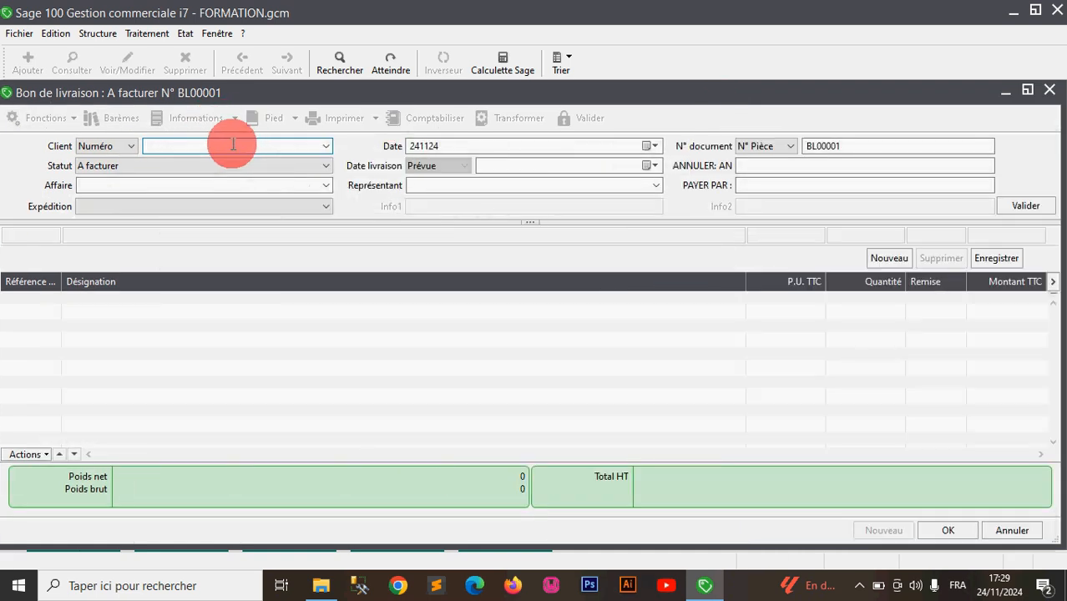
pyautogui.write('K')
pyautogui.press('BackSpace')
pyautogui.write('A')
pyautogui.press('Tab')
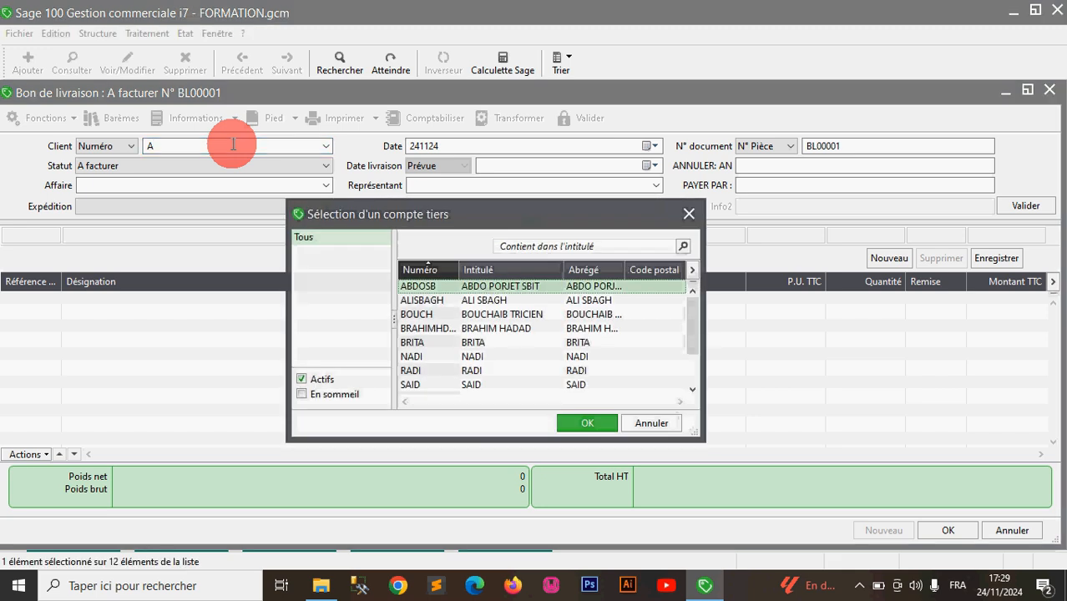
pyautogui.doubleClick(525, 313)
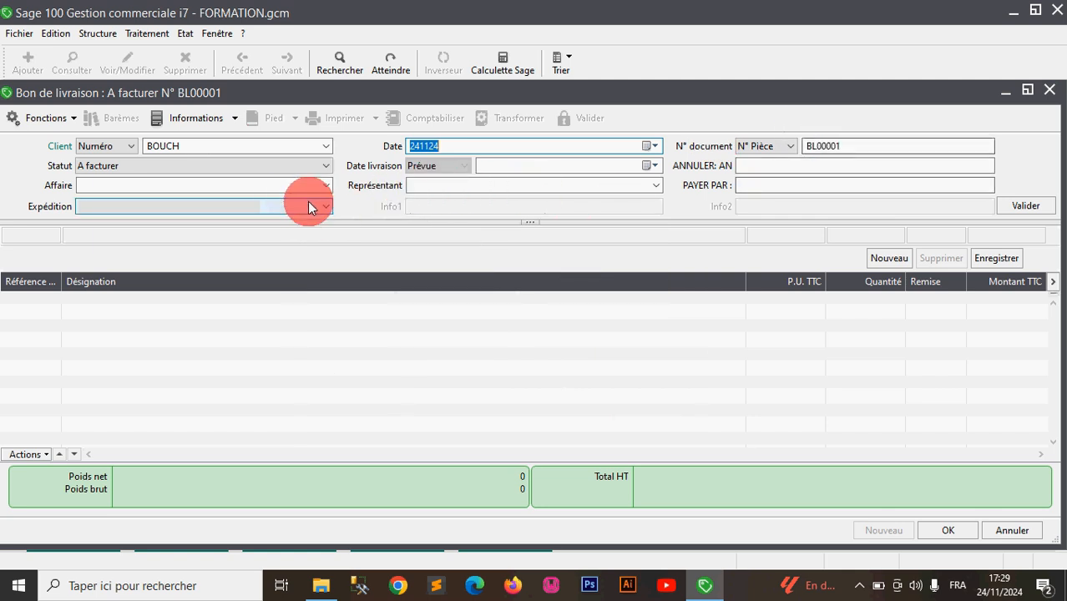
pyautogui.press('Return')
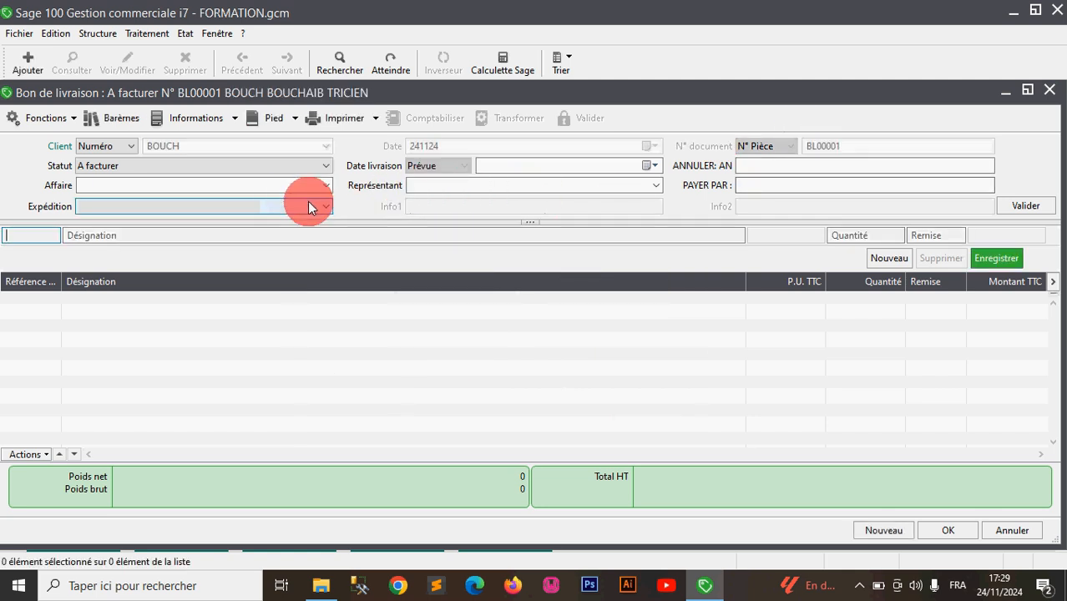
# - Add the article COUDE 1/4X25 NIRON to the delivery note with a quantity of 3
pyautogui.write('CO')
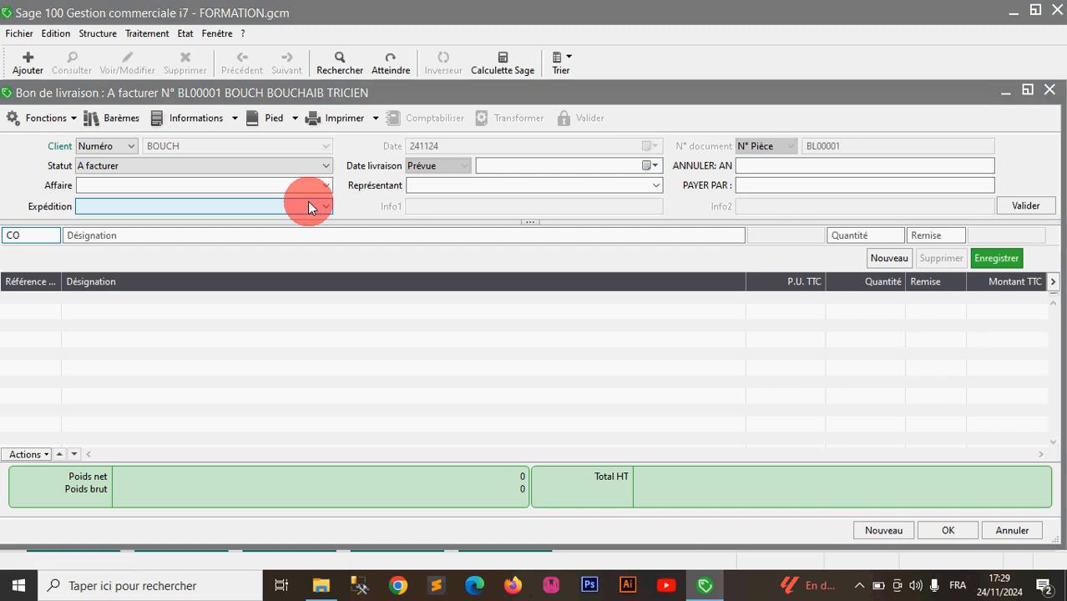
pyautogui.press('Tab')
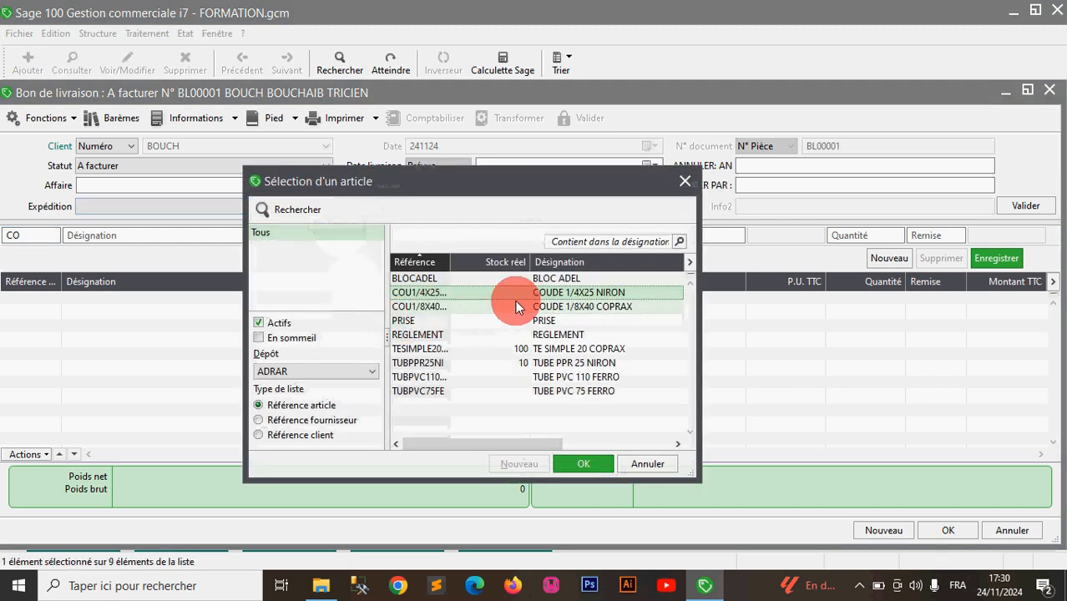
pyautogui.doubleClick(515, 295)
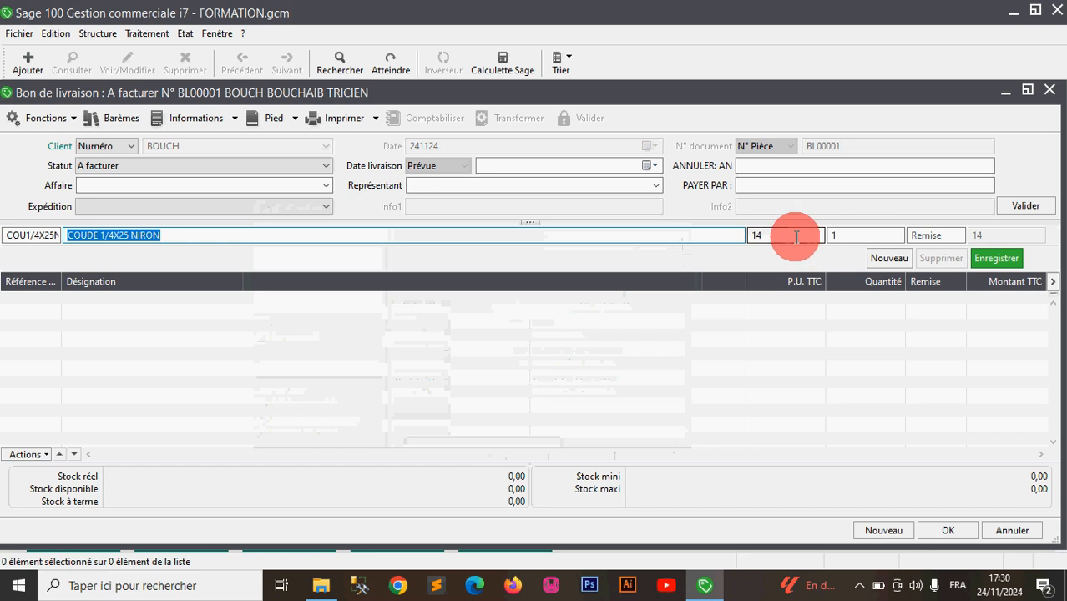
pyautogui.doubleClick(758, 236)
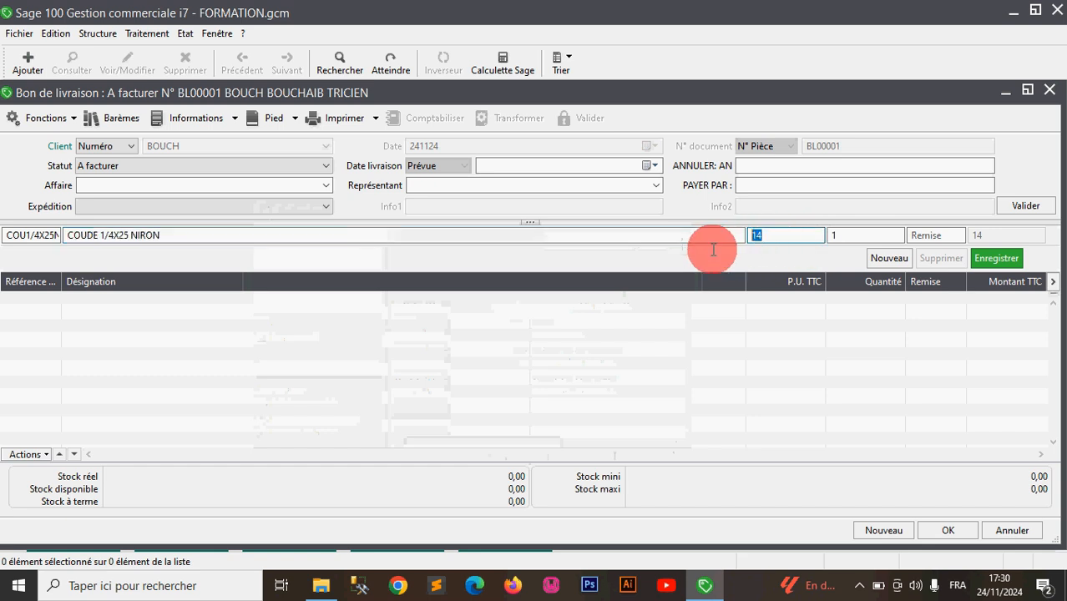
pyautogui.click(846, 234)
pyautogui.press('BackSpace')
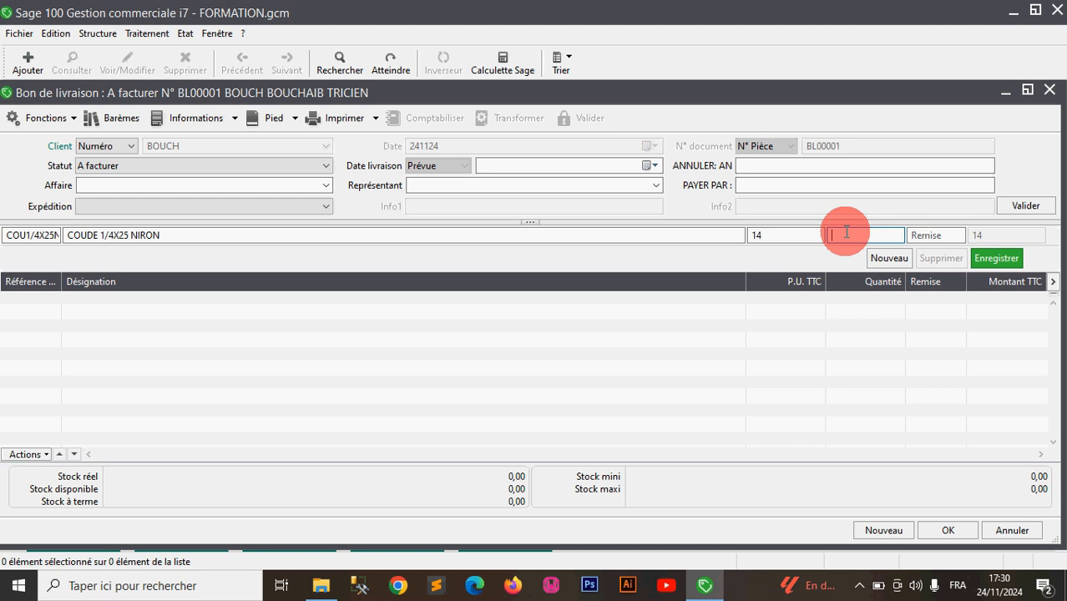
pyautogui.write('3')
pyautogui.press('Return')
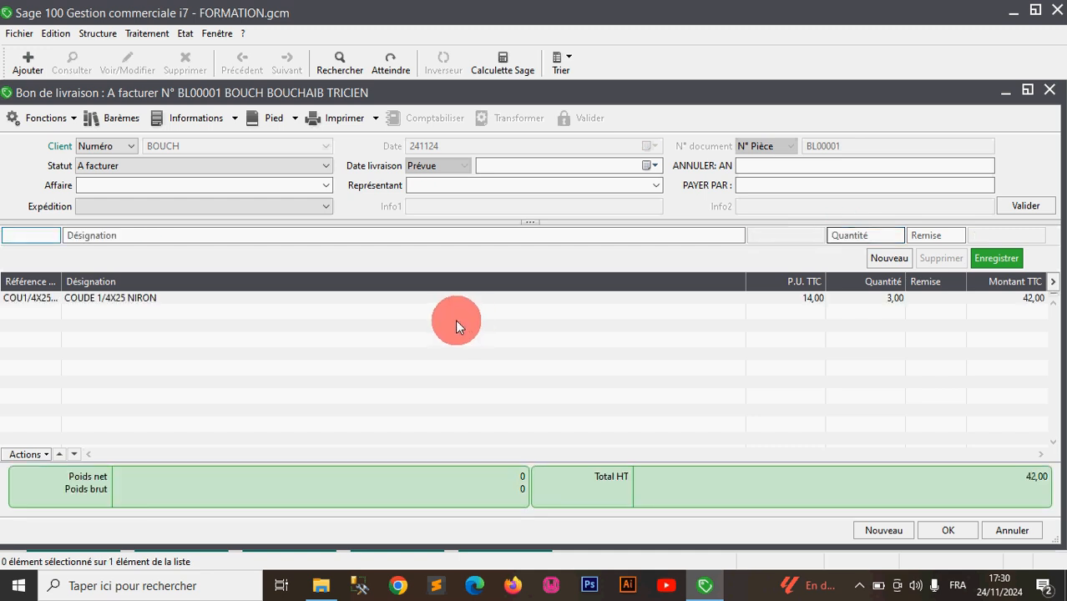
# - Add the article TE SIMPLE 20 COPRAX to the delivery note with a quantity of 1
pyautogui.write('T')
pyautogui.press('Tab')
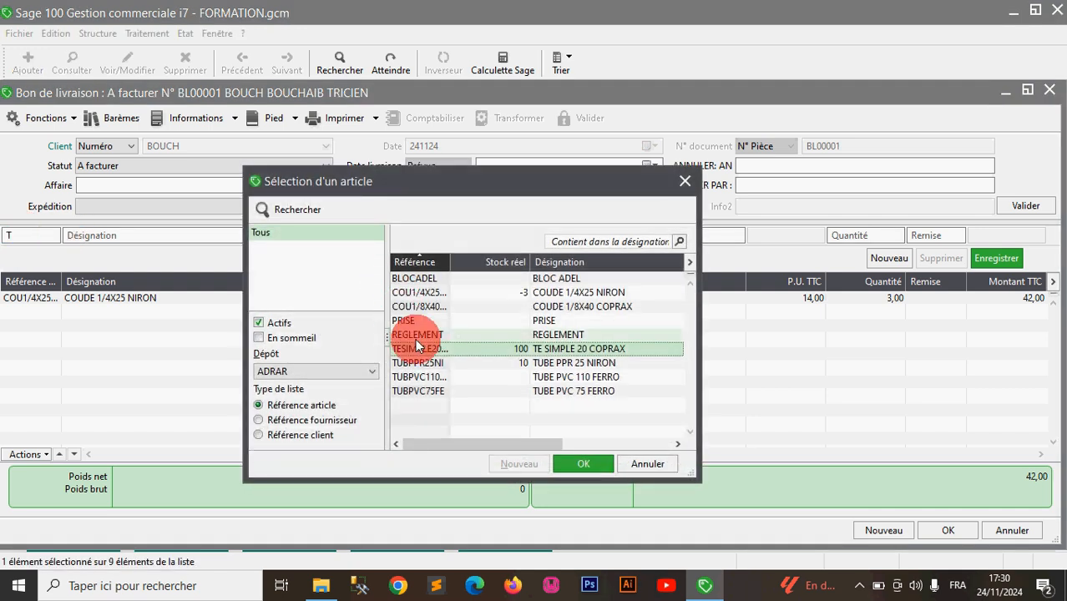
pyautogui.doubleClick(447, 351)
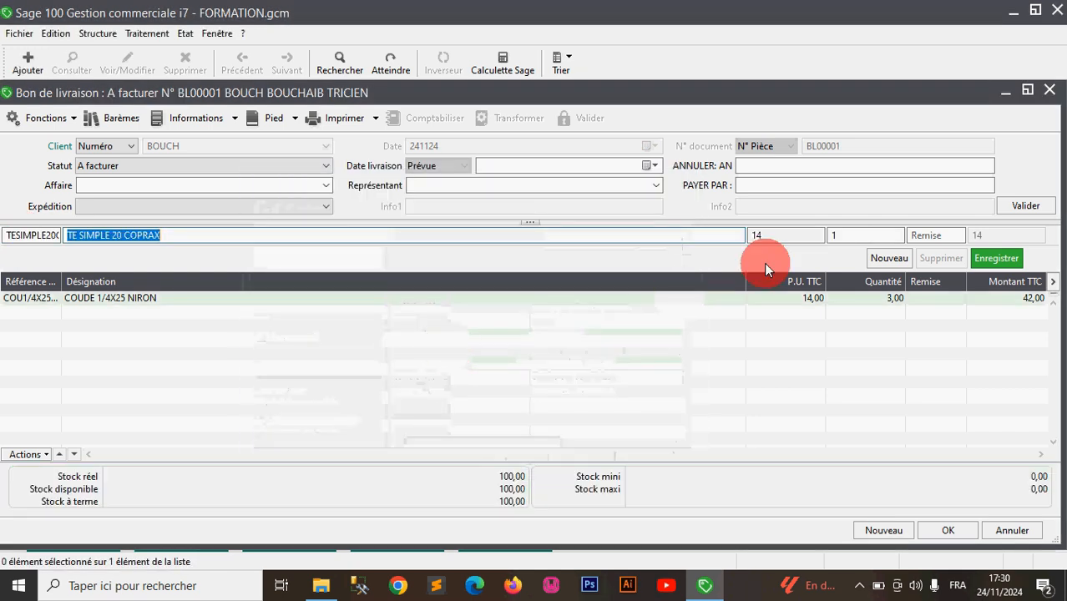
pyautogui.click(852, 236)
pyautogui.press('Return')
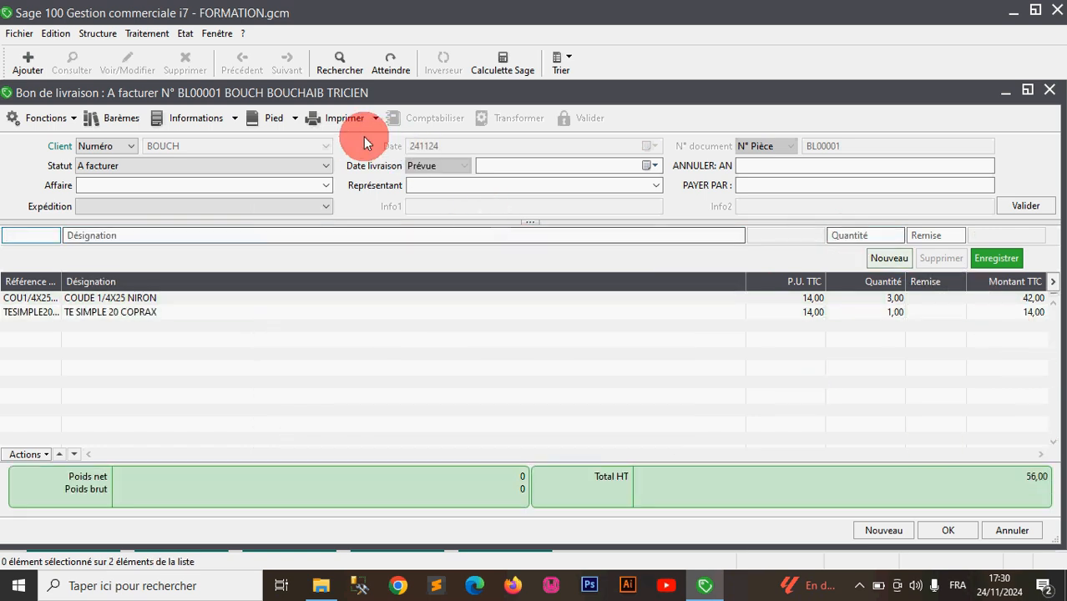
# - Record a down payment (Acompte) of 56 in ESPECE on the delivery note
pyautogui.click(284, 118)
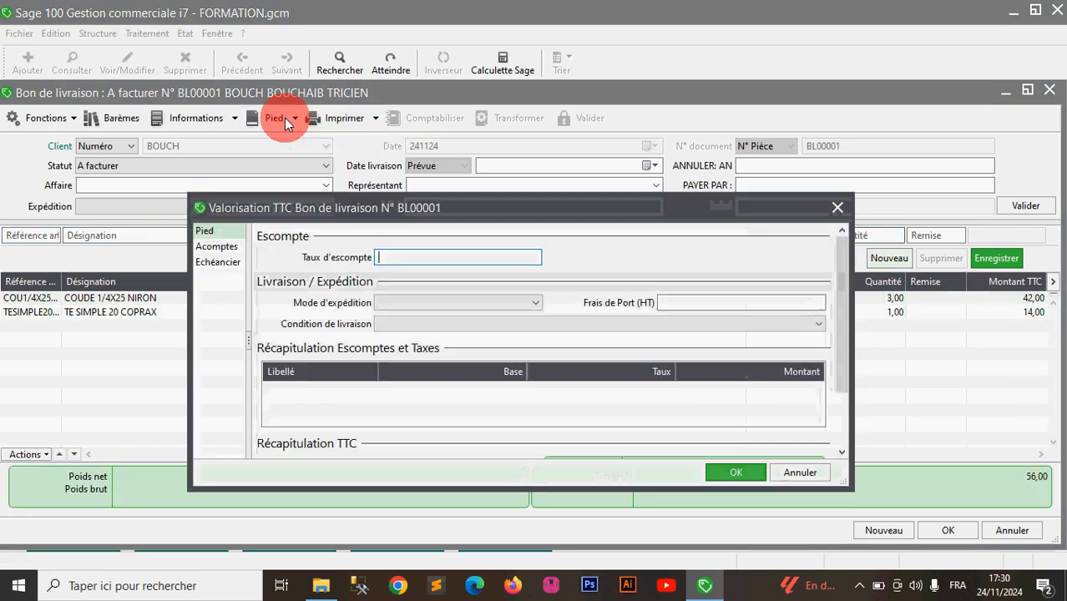
pyautogui.click(231, 250)
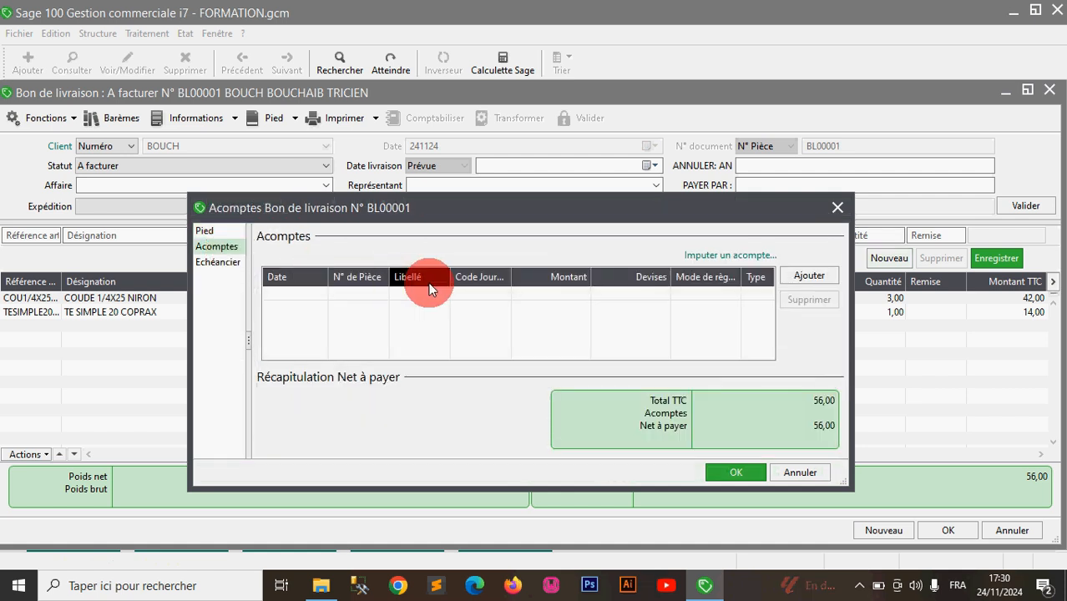
pyautogui.click(563, 292)
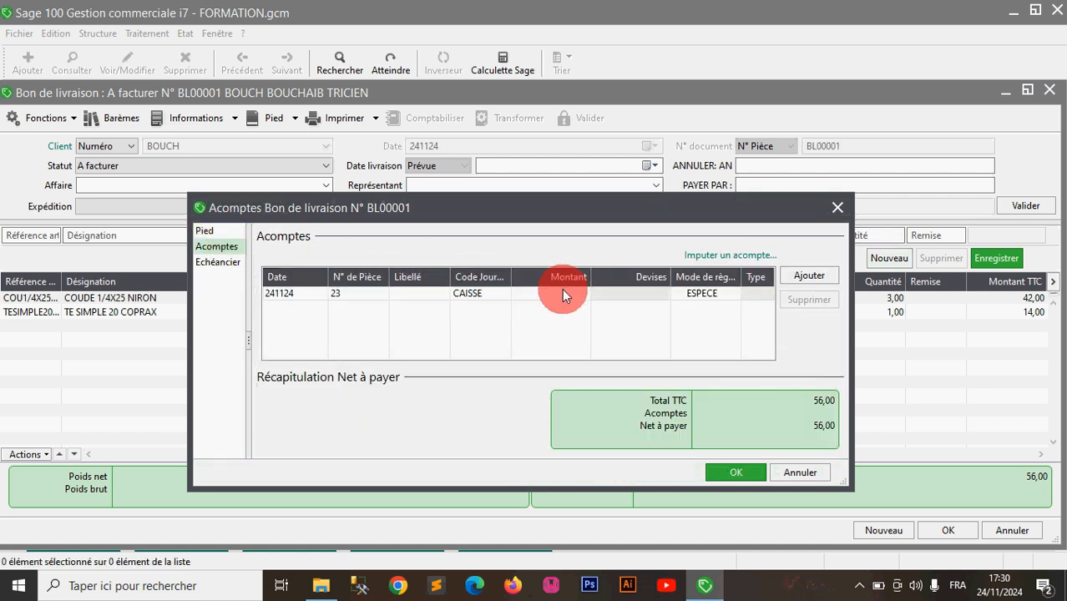
pyautogui.write('56')
pyautogui.click(736, 473)
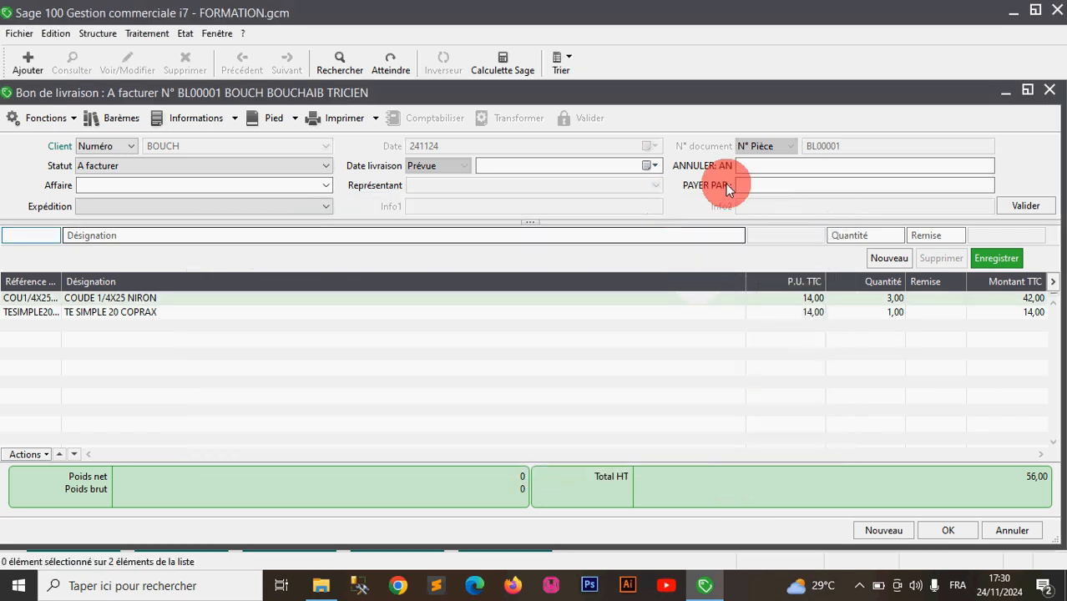
# - Set the PAYER PAR field to ES and save the delivery note
pyautogui.click(771, 182)
pyautogui.write('ES')
pyautogui.press('Return')
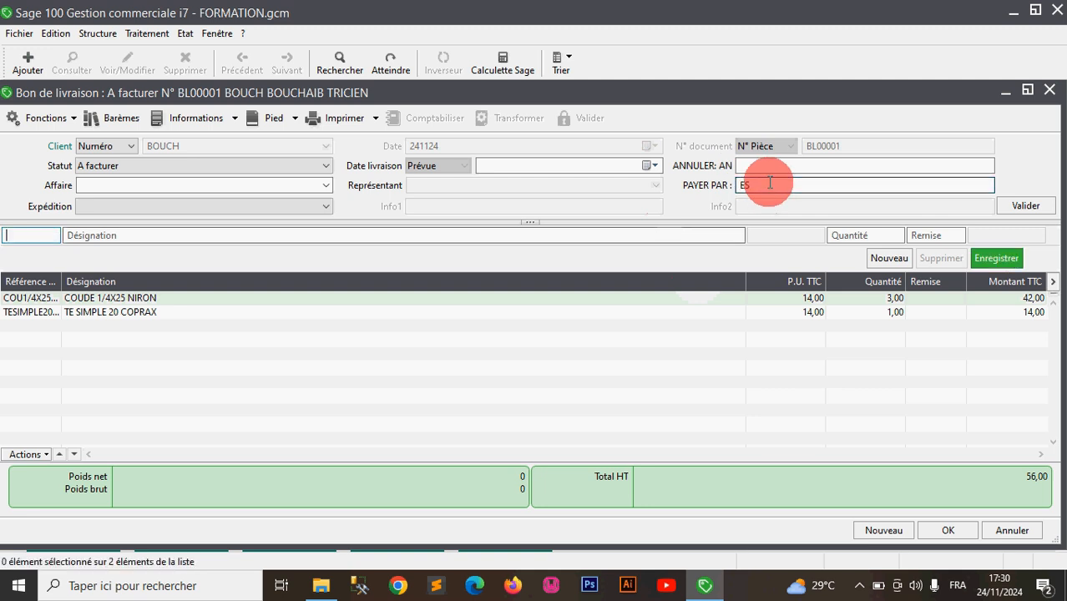
pyautogui.click(936, 532)
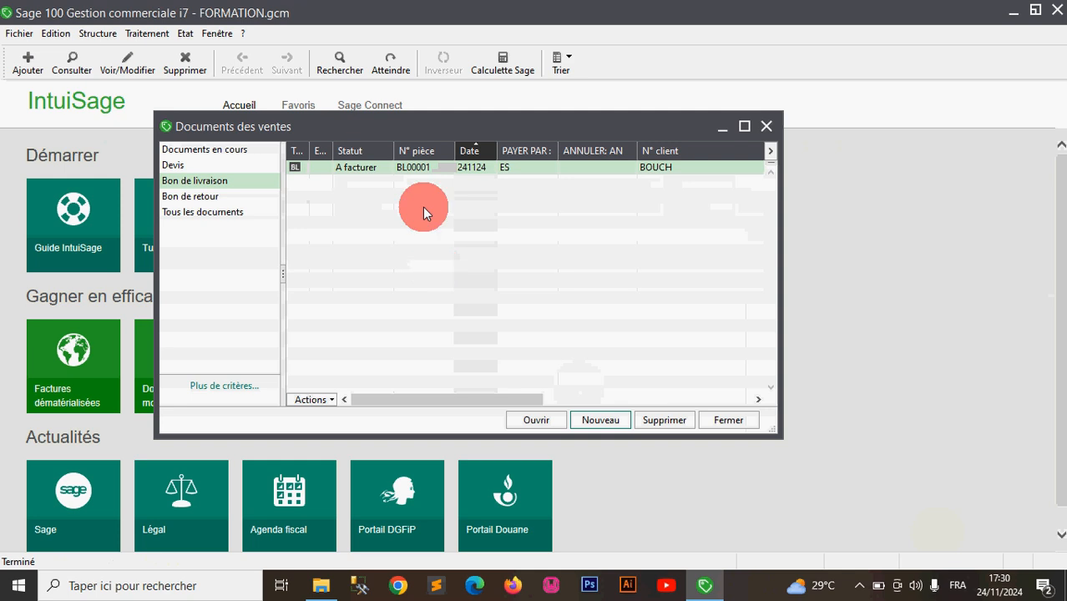
# - Preview the first delivery note for printing with the BL_COMPTOIR_AVEC_PRIX.bgc layout, then close the preview and the document
pyautogui.click(744, 126)
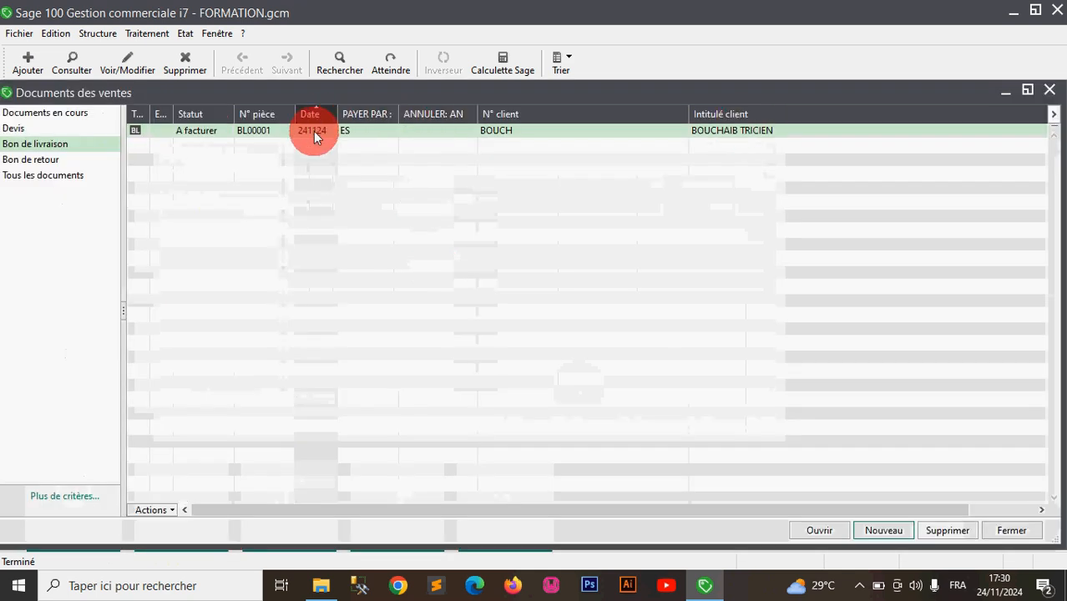
pyautogui.doubleClick(314, 131)
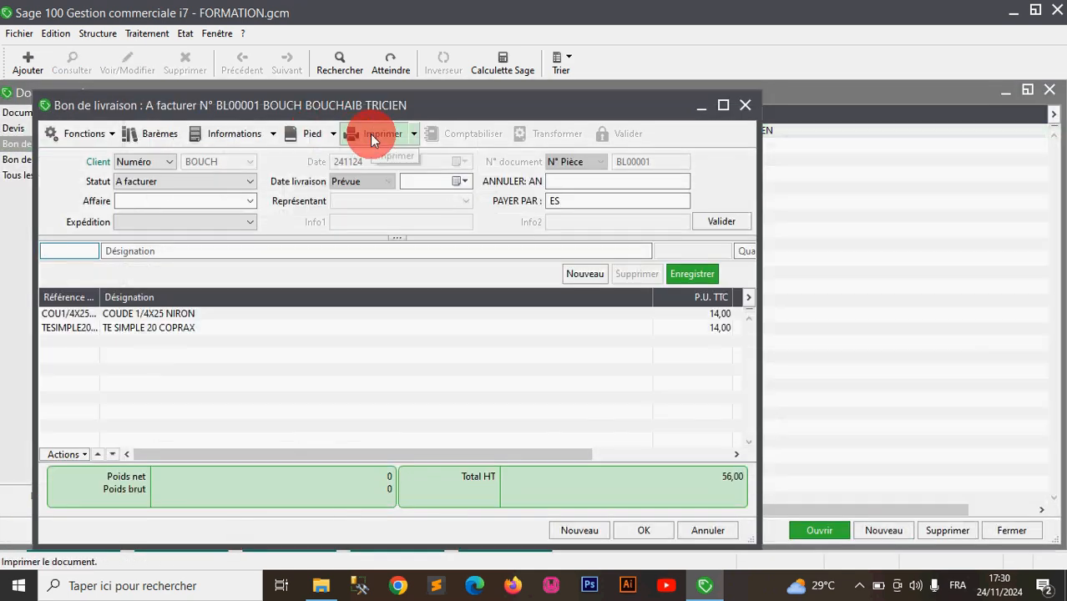
pyautogui.click(372, 136)
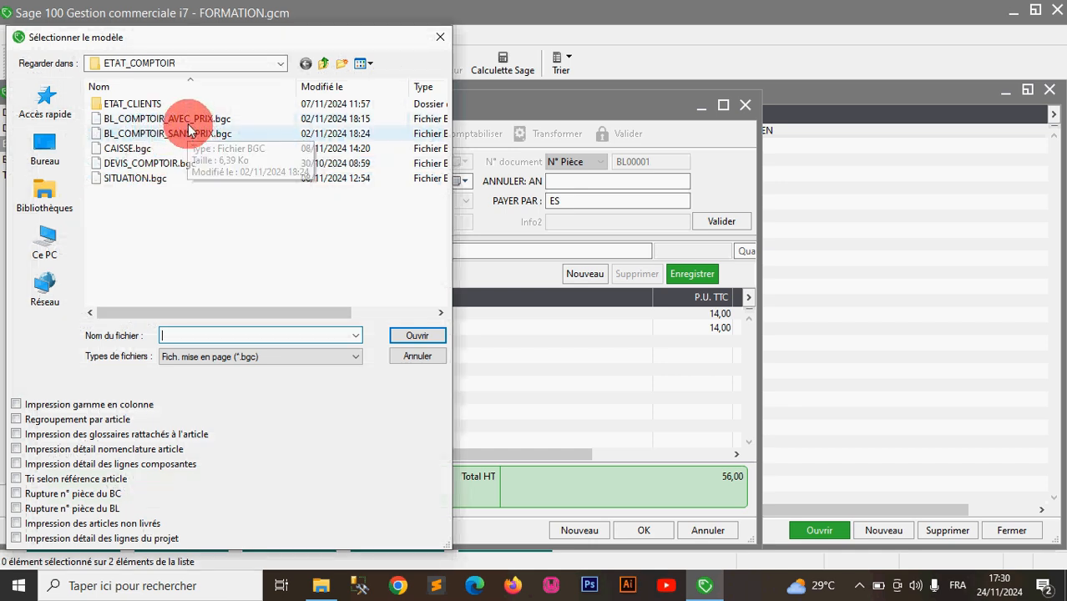
pyautogui.doubleClick(163, 119)
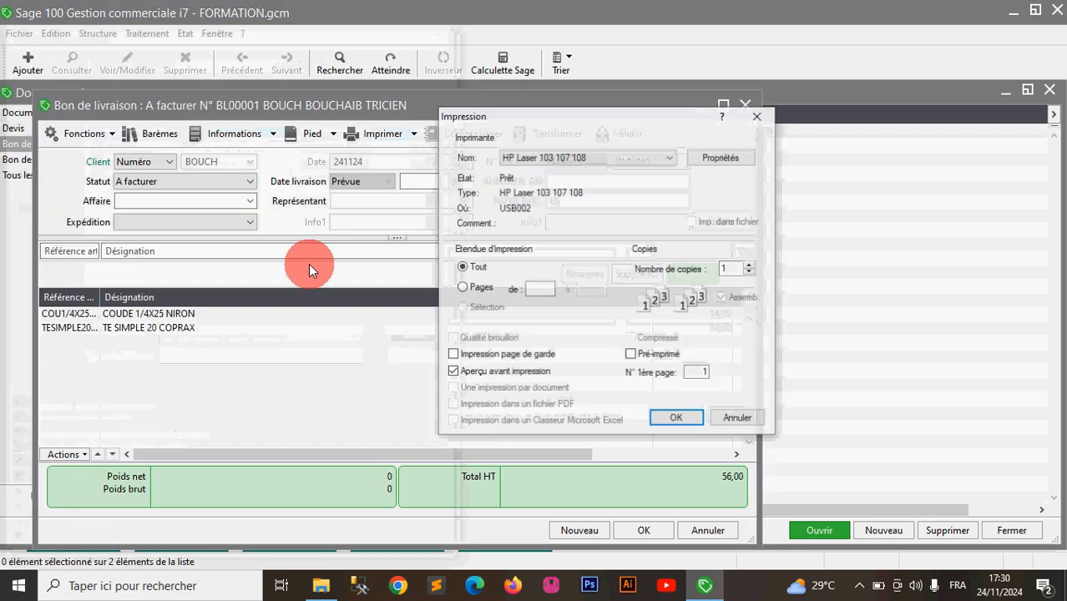
pyautogui.click(654, 407)
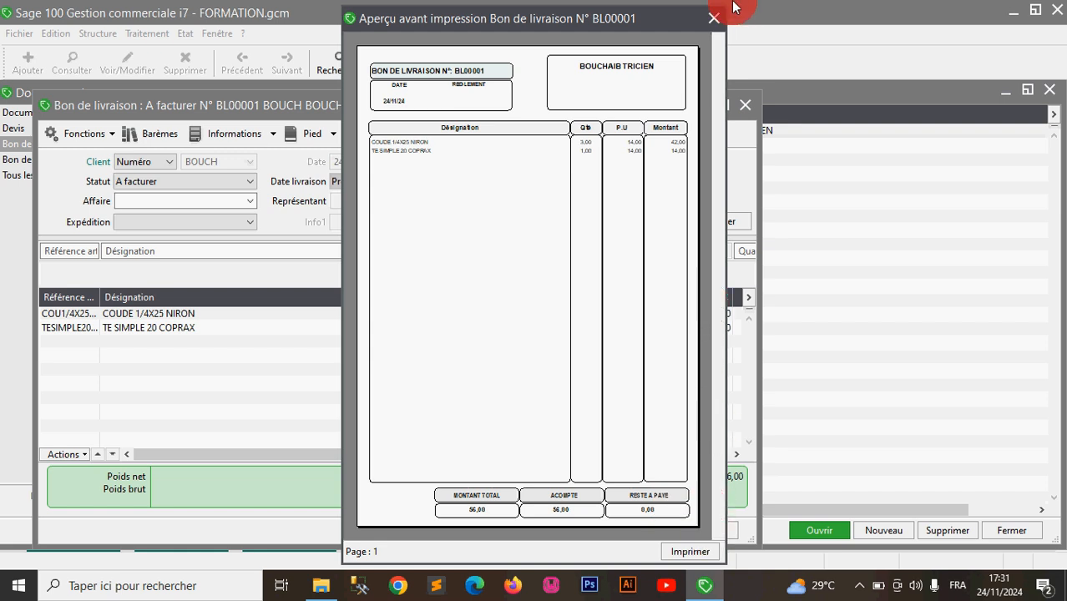
pyautogui.click(714, 18)
pyautogui.click(695, 533)
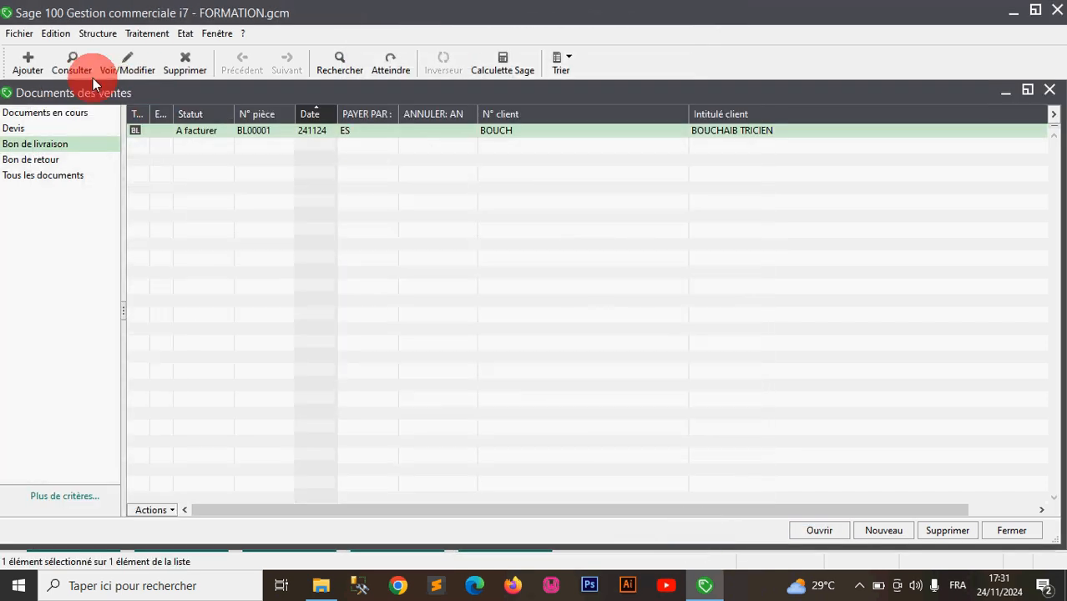
# - Create a second delivery note (Bon de livraison) for the same client as the first one and maximize its window
pyautogui.click(28, 63)
pyautogui.click(567, 377)
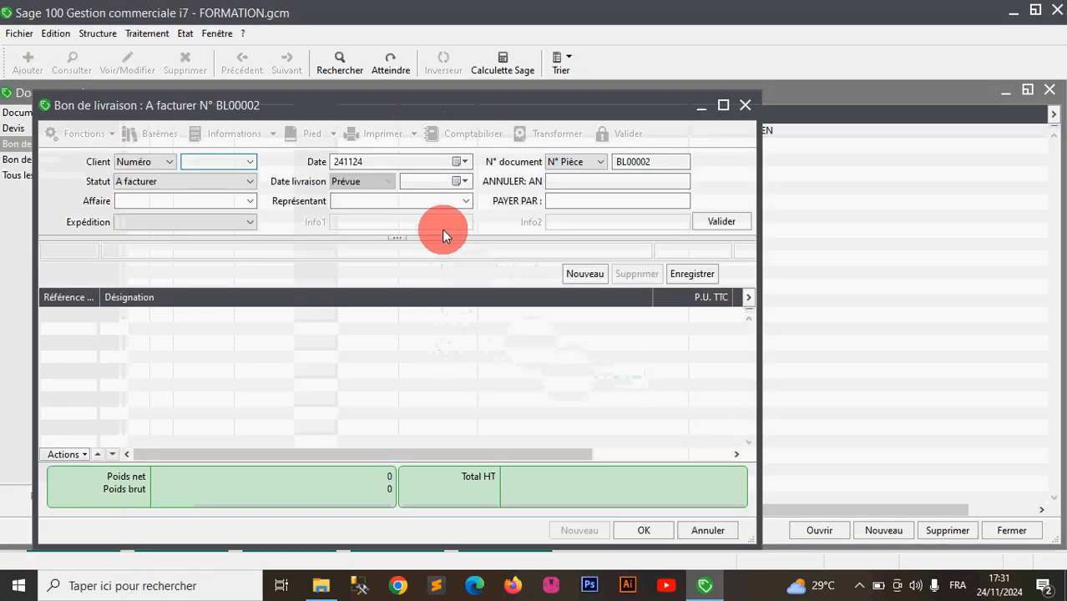
pyautogui.click(250, 162)
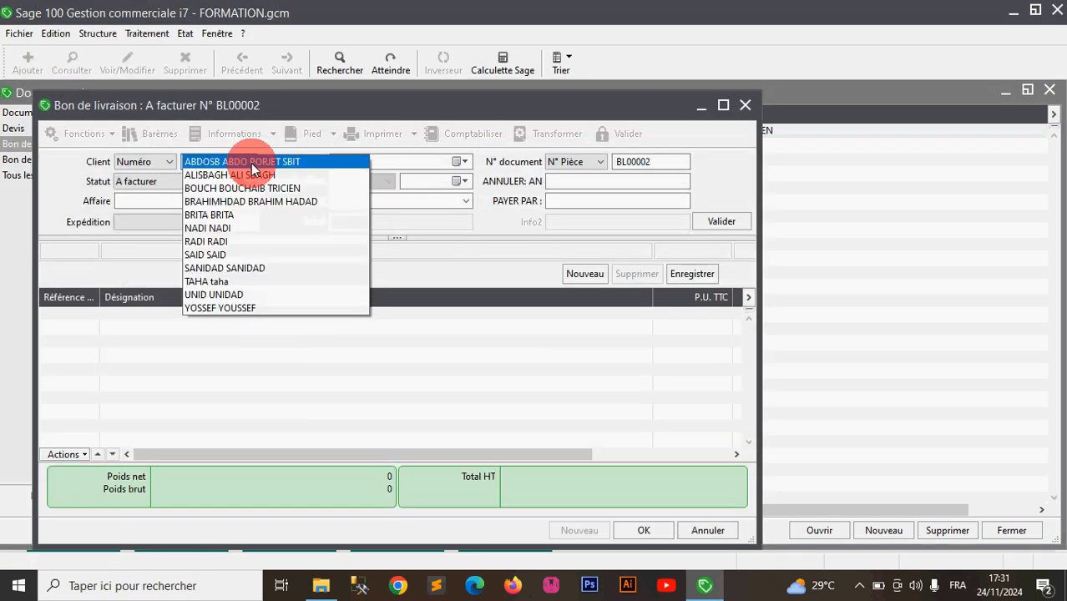
pyautogui.click(247, 192)
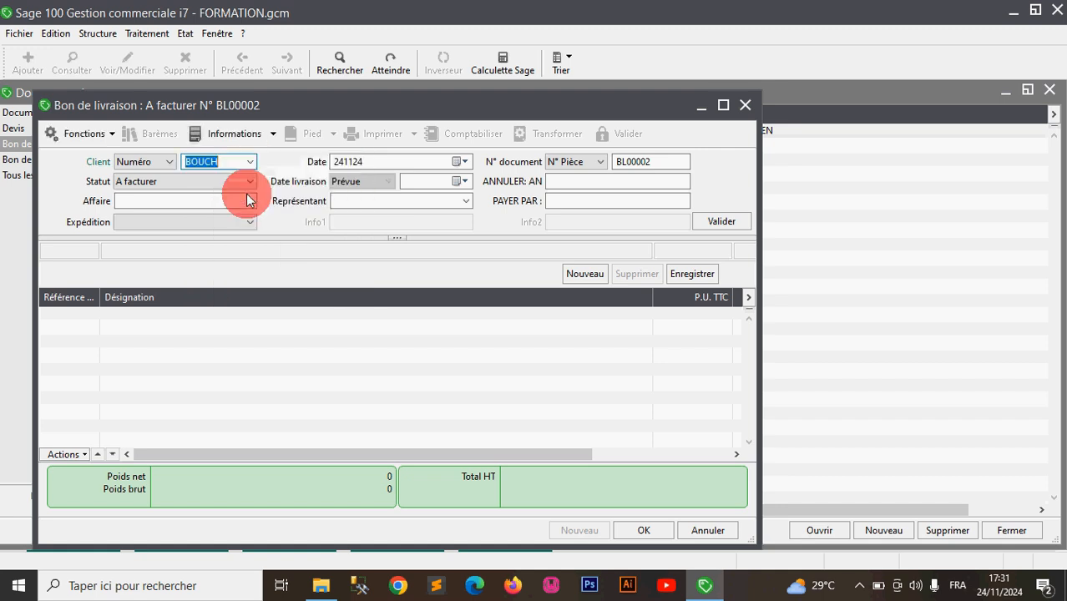
pyautogui.click(723, 107)
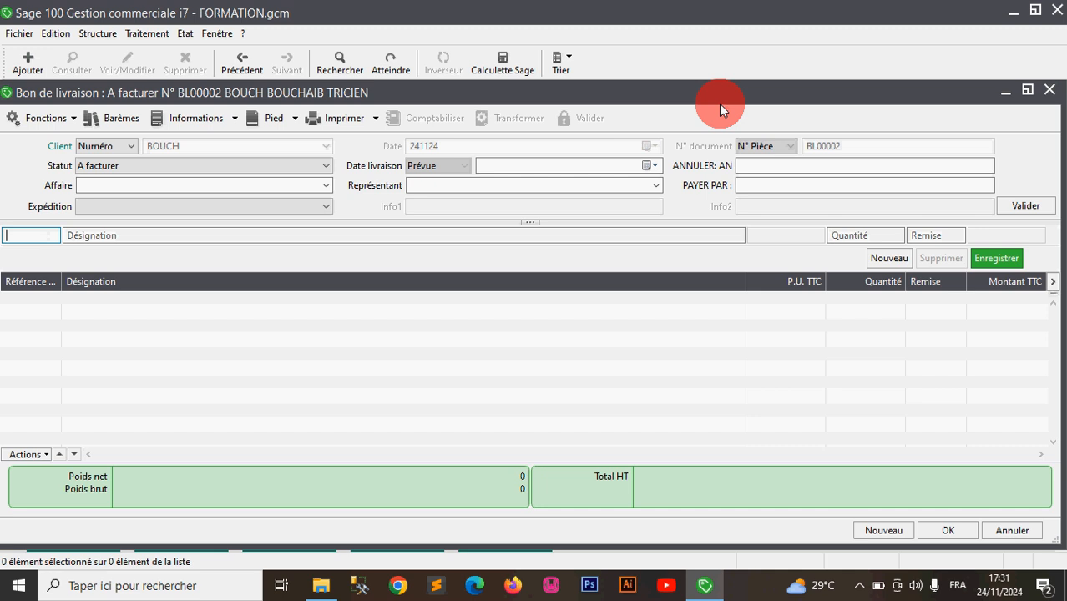
# - Add the article TUBE PPR 25 NIRON to the delivery note with a quantity of 1
pyautogui.write('T')
pyautogui.press('Tab')
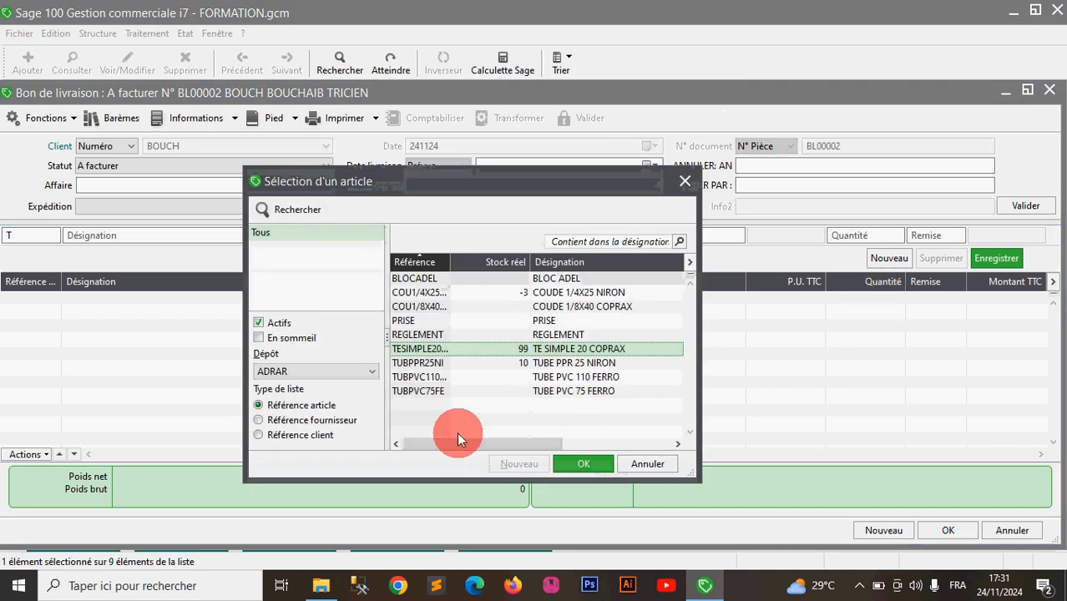
pyautogui.doubleClick(516, 361)
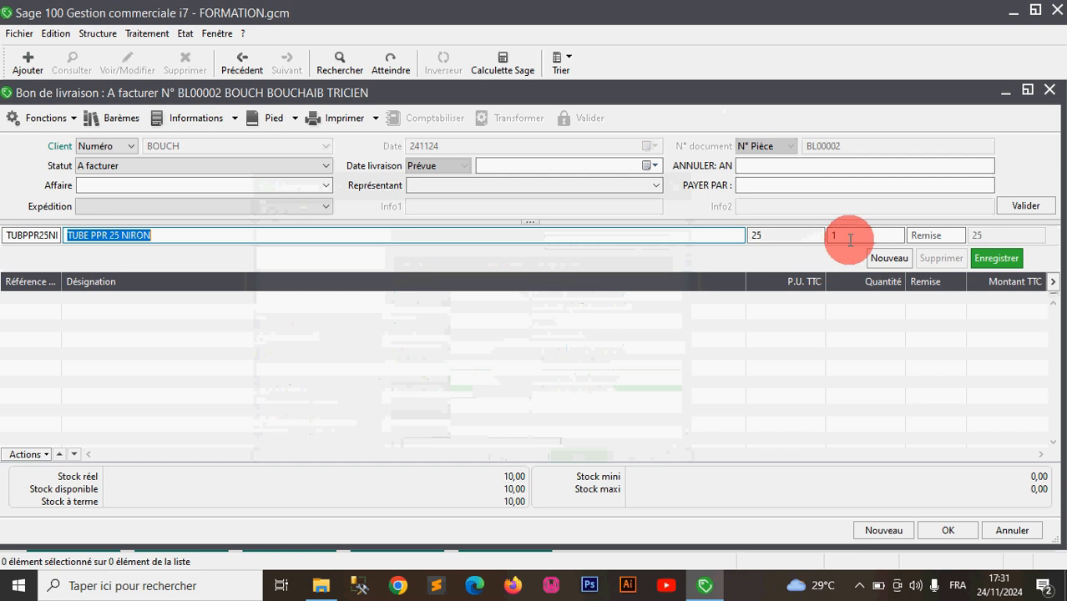
pyautogui.press('Tab')
pyautogui.press('Tab')
pyautogui.press('Return')
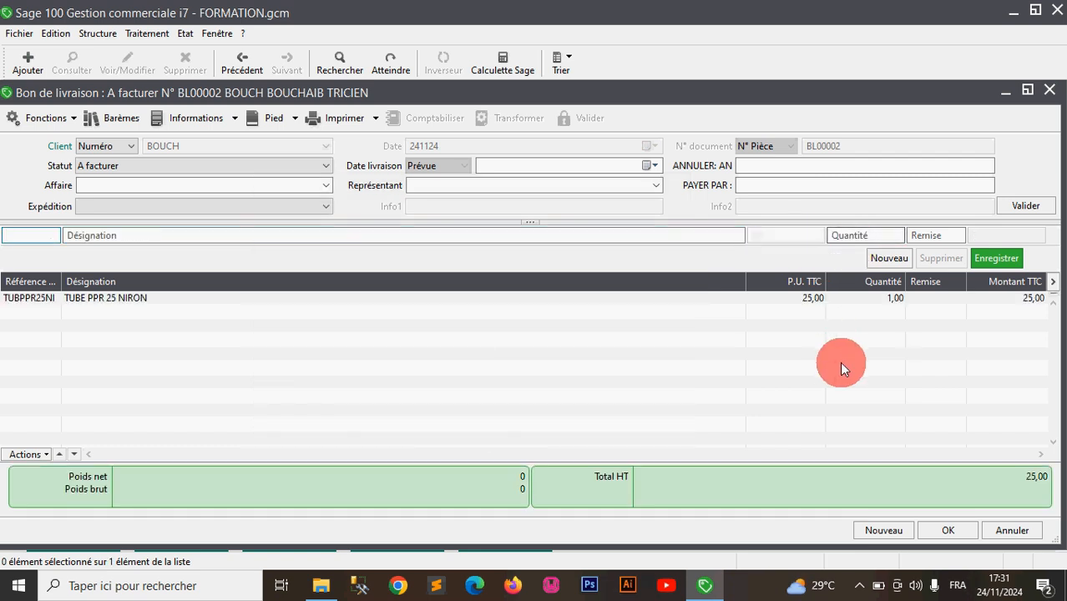
# - Set the PAYER PAR field to NR on the TUBE PPR 25 NIRON delivery note and save it
pyautogui.click(760, 186)
pyautogui.write('NR')
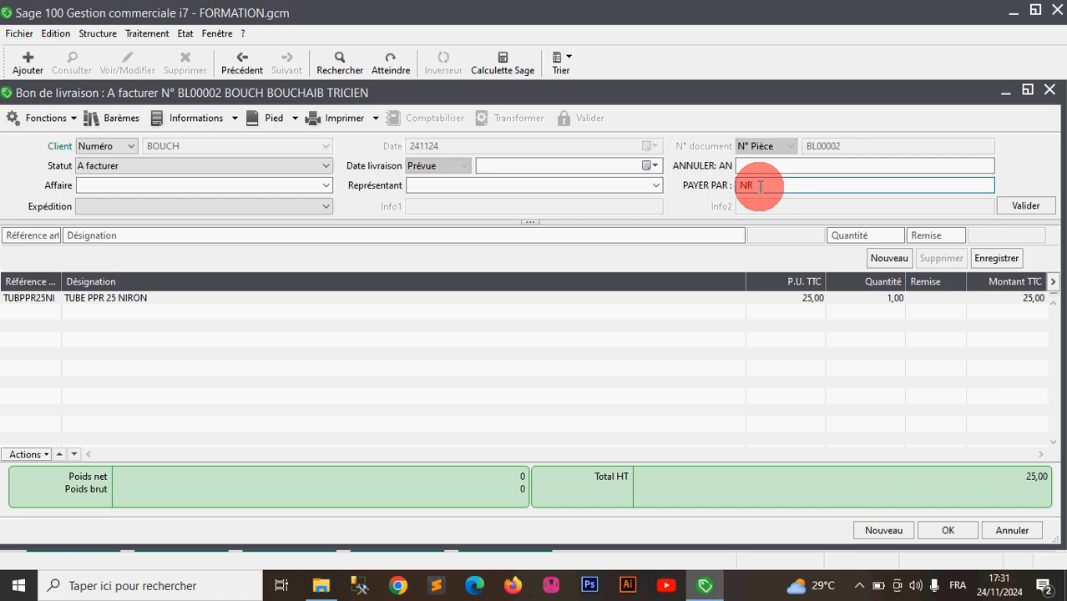
pyautogui.press('Return')
pyautogui.click(939, 521)
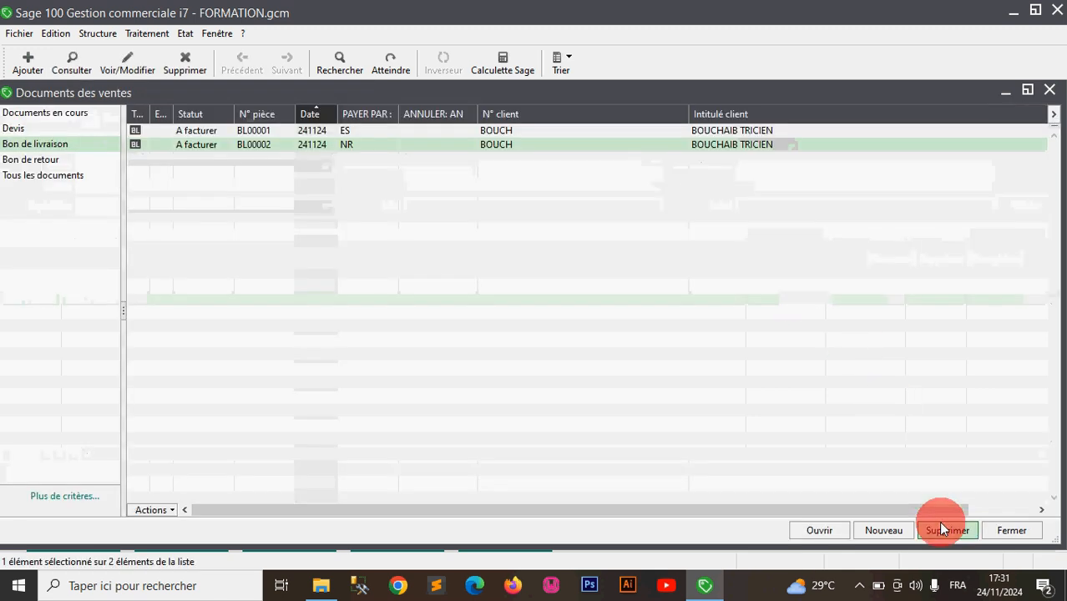
# - Create a third delivery note for the same client as the previous two and maximize its window
pyautogui.click(25, 55)
pyautogui.click(536, 376)
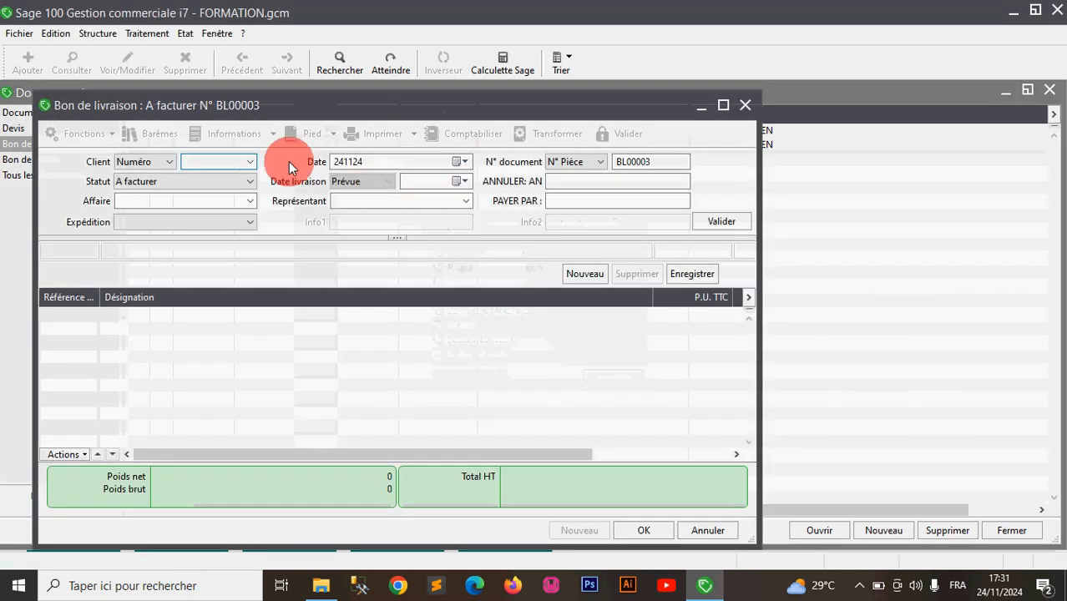
pyautogui.click(246, 161)
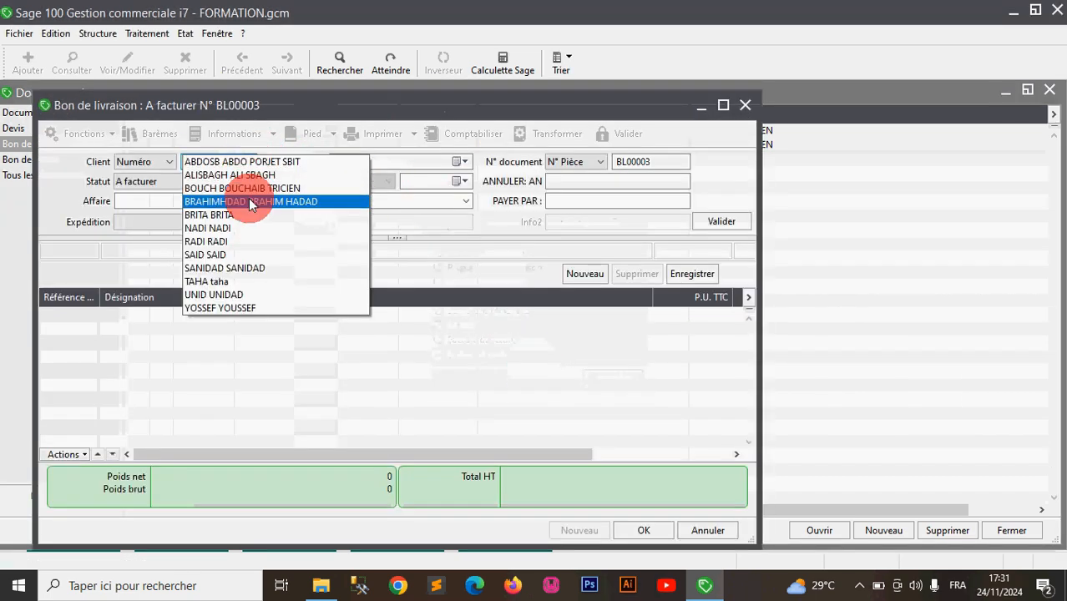
pyautogui.click(251, 189)
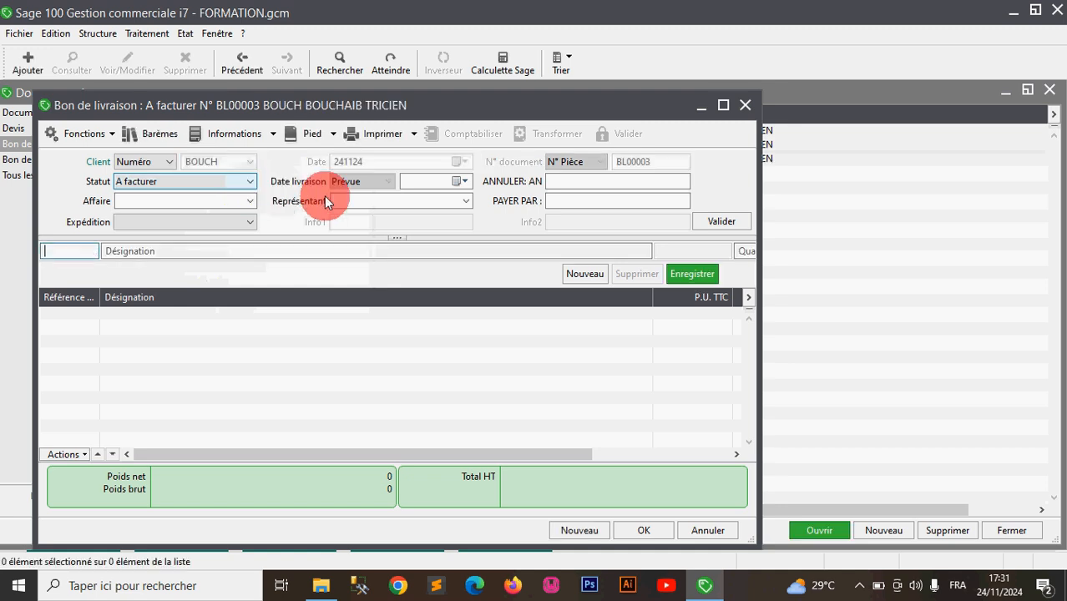
pyautogui.click(722, 107)
# - Add the article BLOC ADEL to the delivery note with a quantity of 10
pyautogui.write('T')
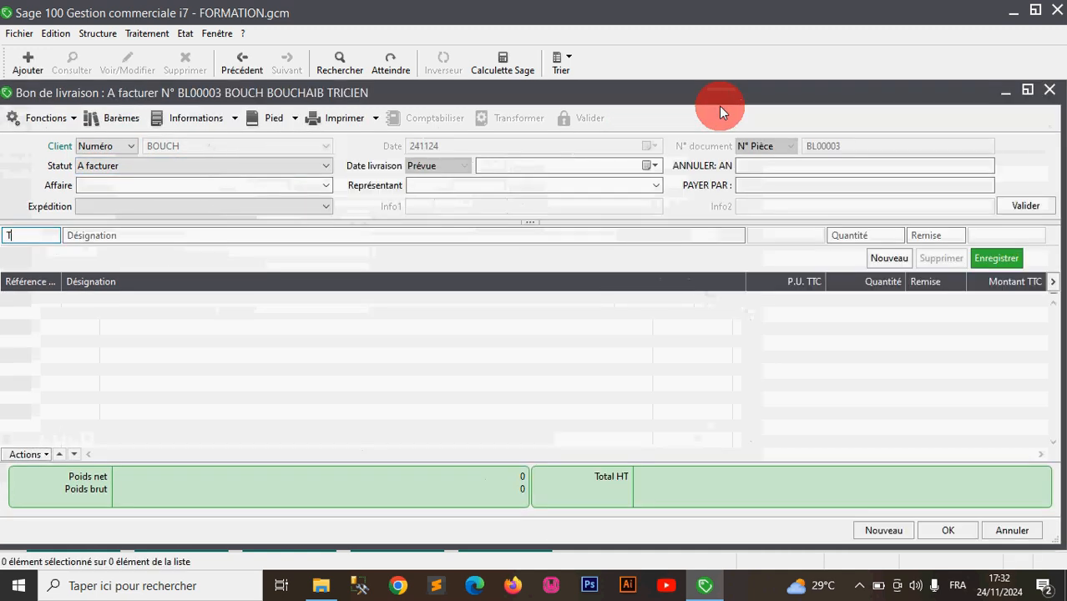
pyautogui.press('Tab')
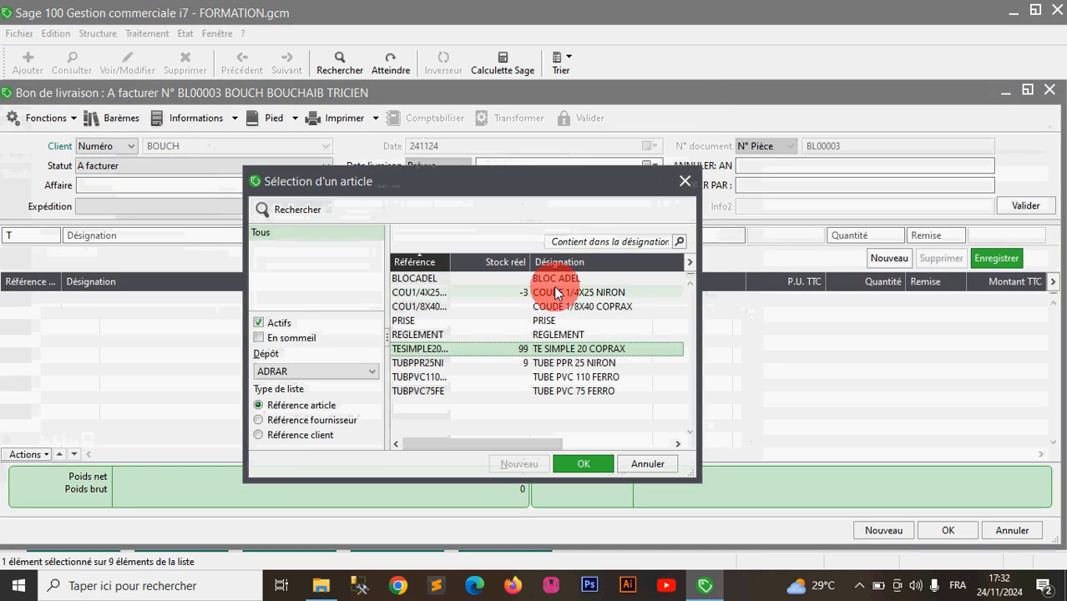
pyautogui.doubleClick(495, 278)
pyautogui.click(871, 236)
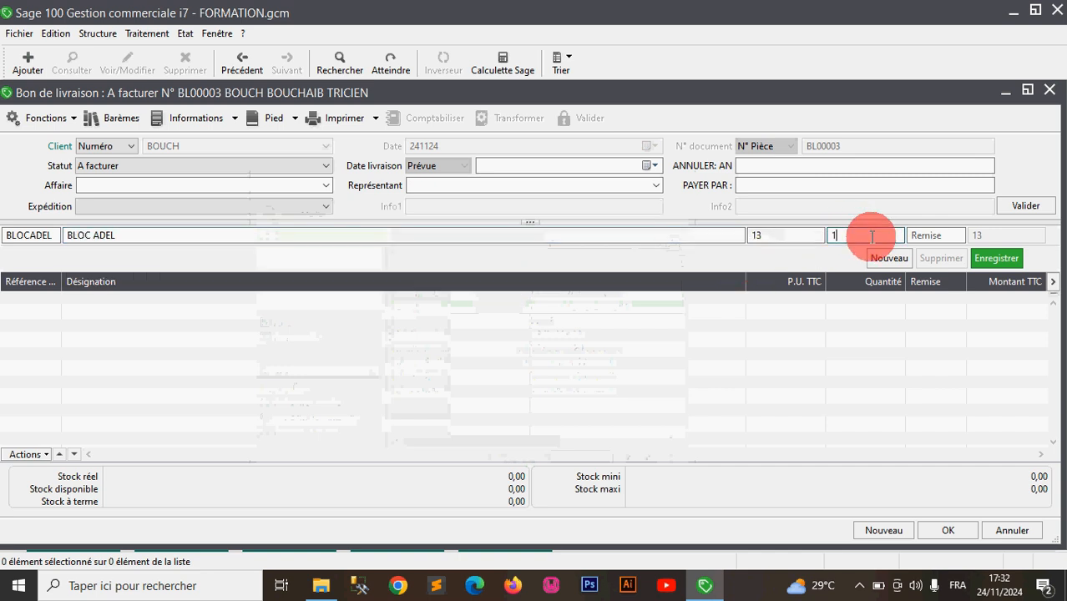
pyautogui.write('0')
pyautogui.press('Return')
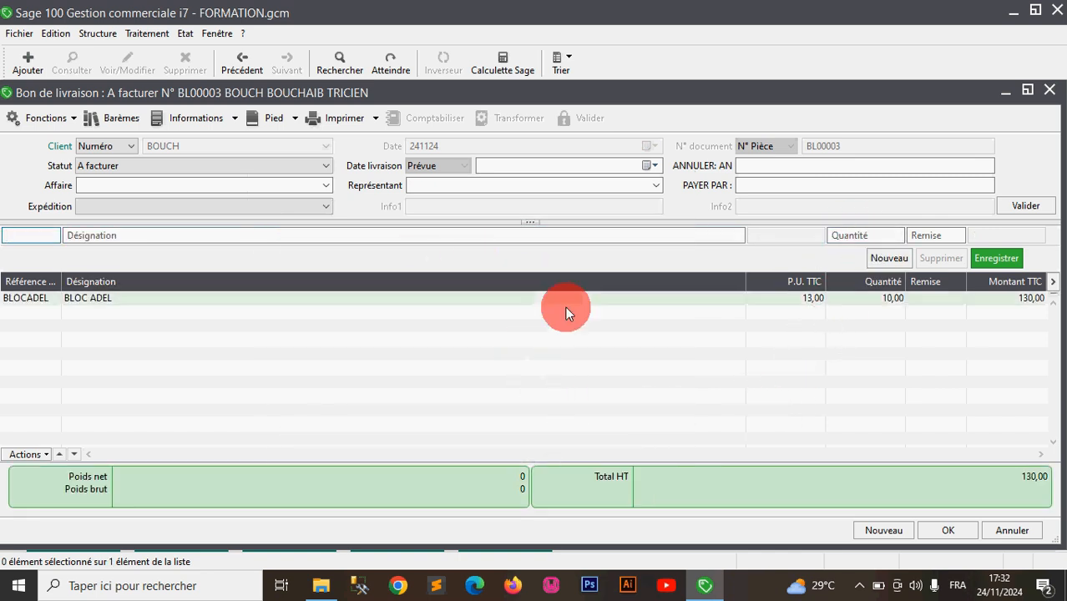
# - Record a down payment (Acompte) of 30 in ESPECE on the BLOC ADEL delivery note
pyautogui.click(829, 298)
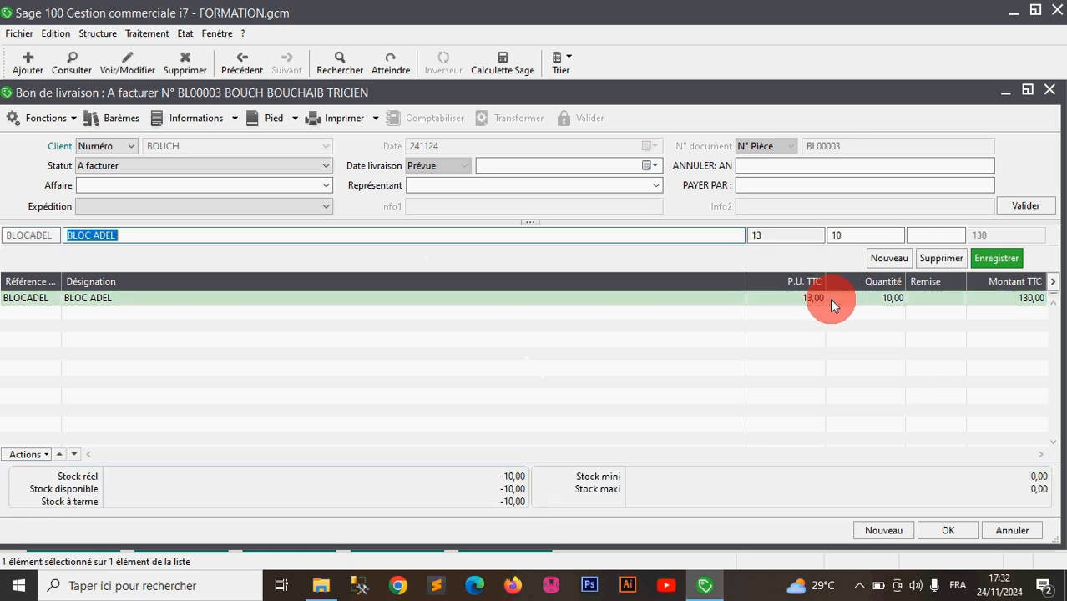
pyautogui.click(266, 116)
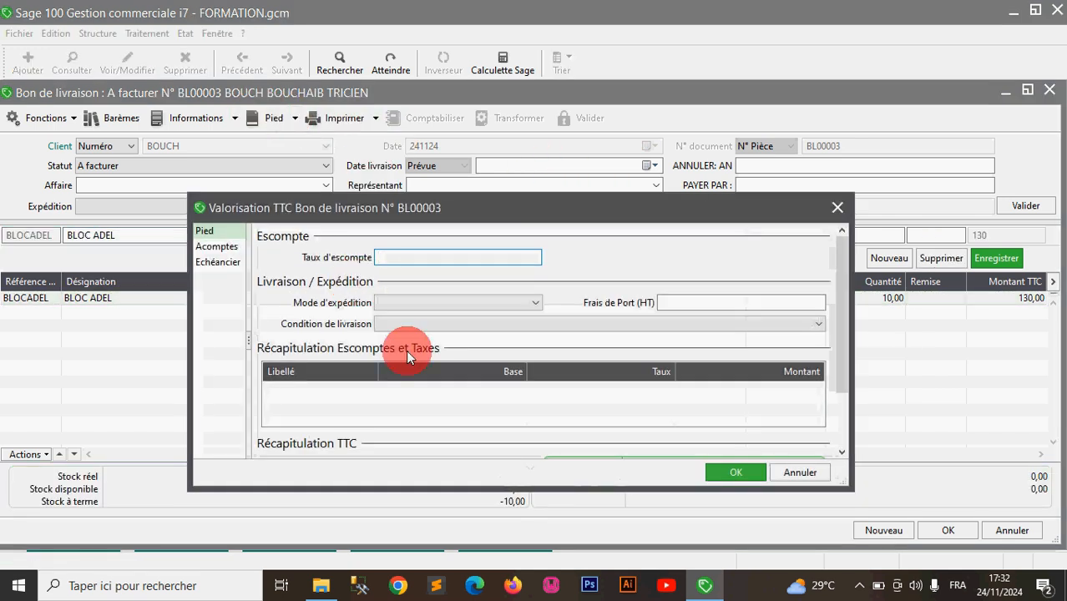
pyautogui.click(217, 246)
pyautogui.click(568, 286)
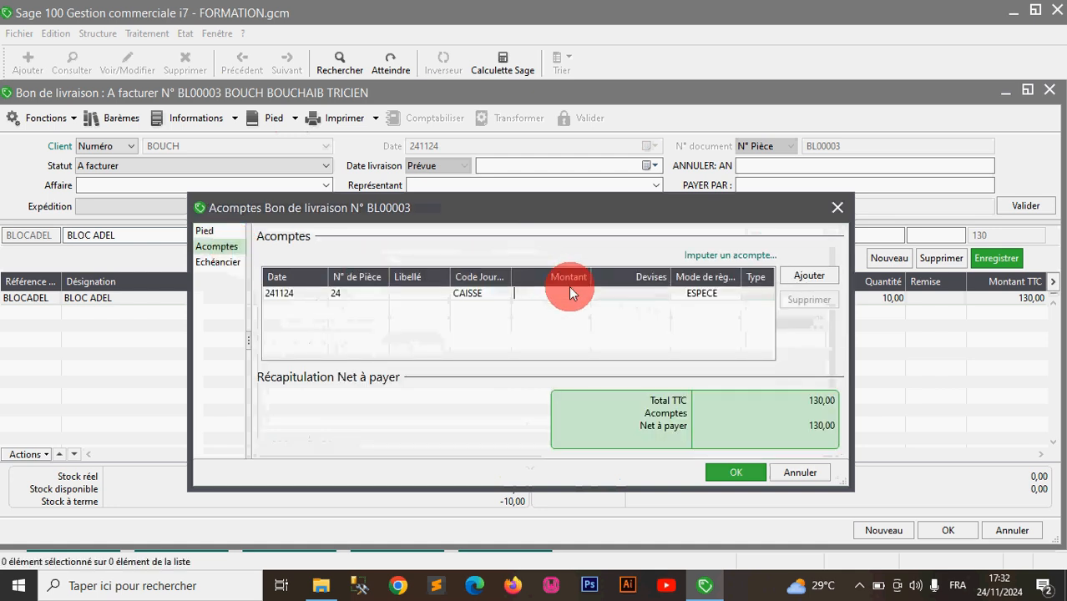
pyautogui.write('300')
pyautogui.press('BackSpace')
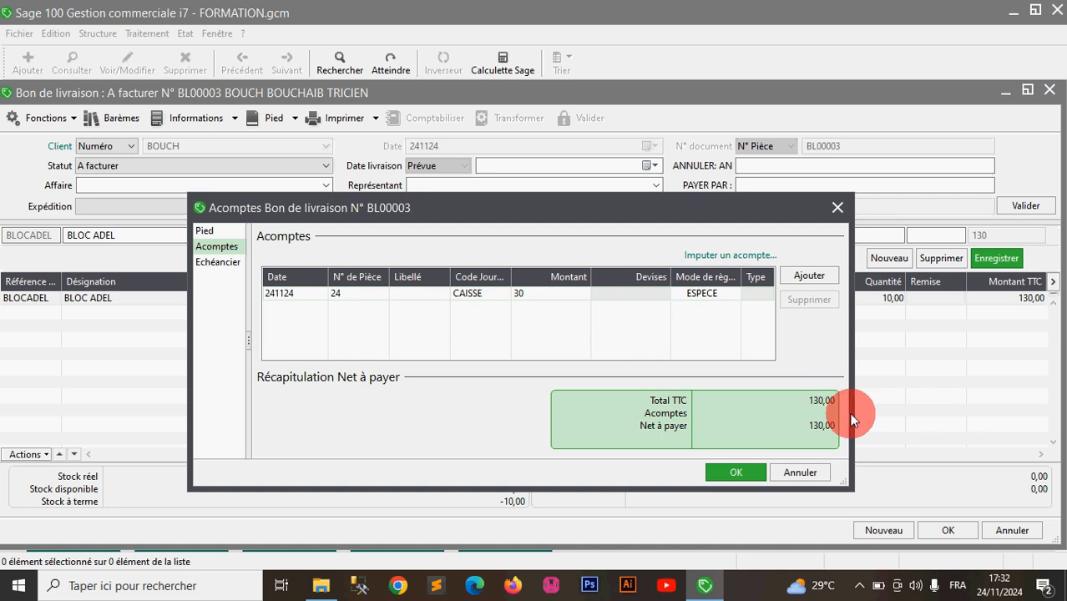
pyautogui.click(747, 470)
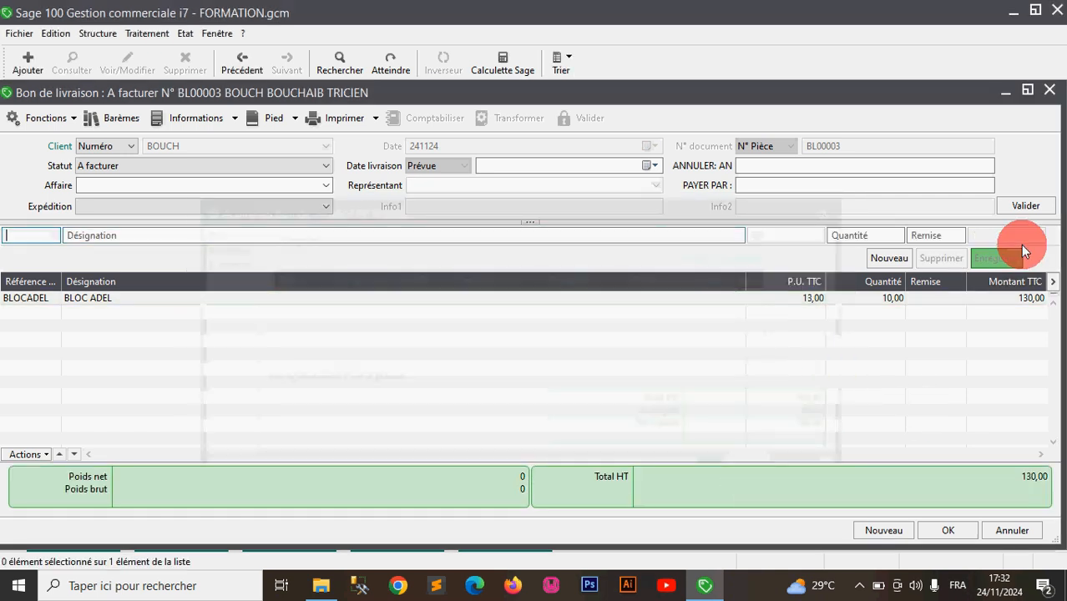
# - Set the PAYER PAR field to NR on the BLOC ADEL delivery note and save it
pyautogui.click(772, 185)
pyautogui.write('NR')
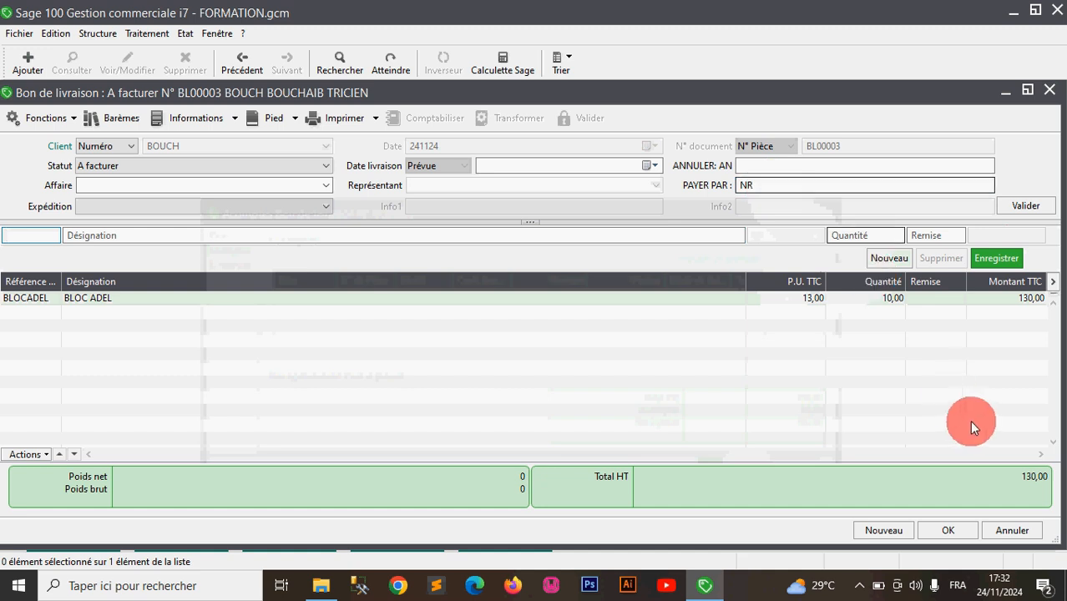
pyautogui.click(948, 530)
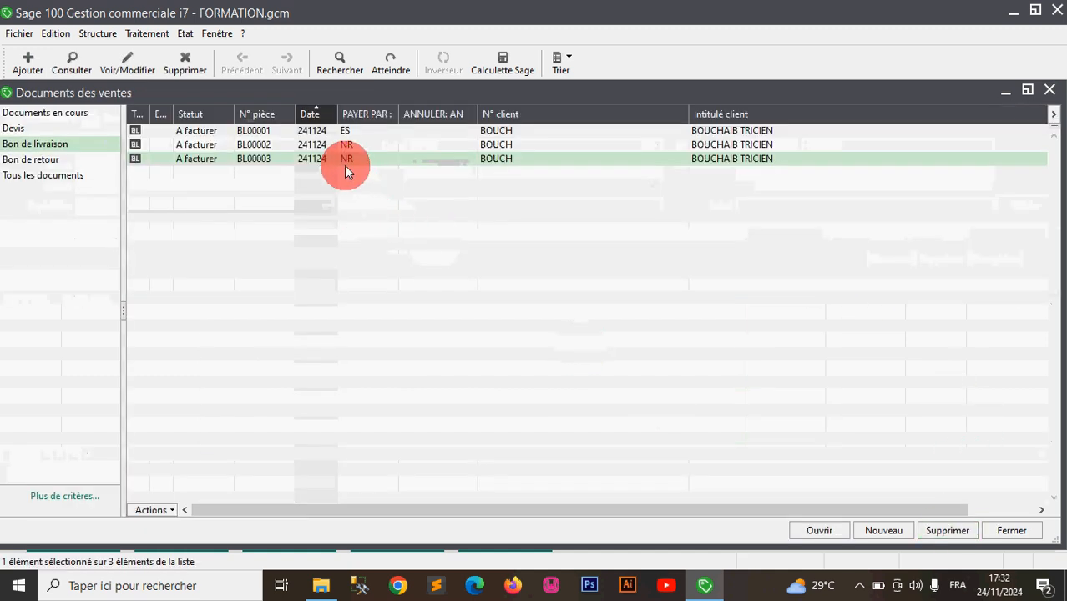
# - Create a fourth delivery note for the same client as the earlier ones, with its window maximized
pyautogui.click(32, 68)
pyautogui.click(543, 382)
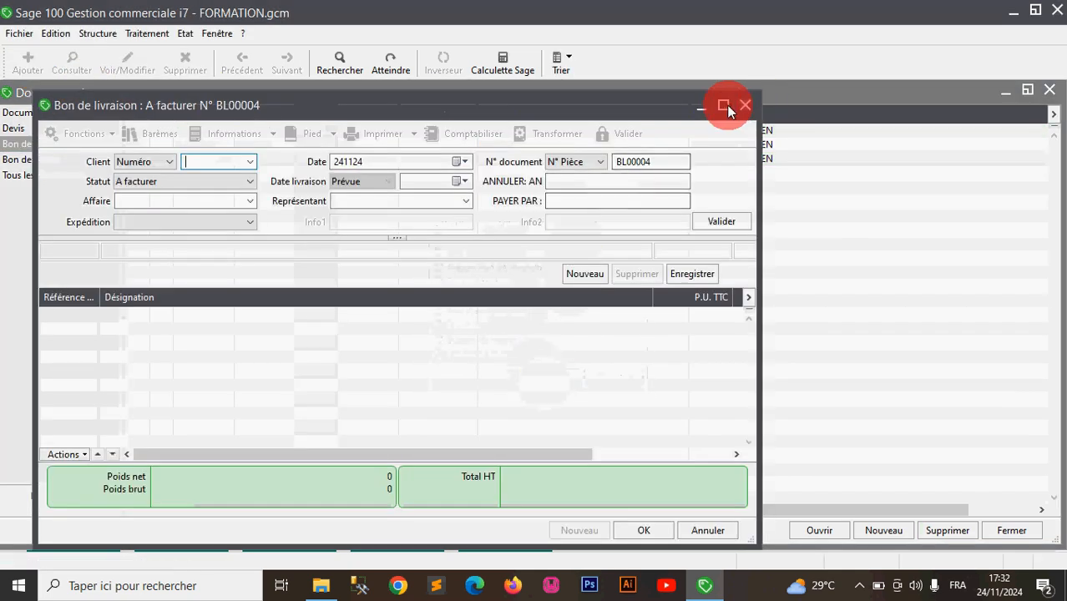
pyautogui.click(723, 106)
pyautogui.click(325, 146)
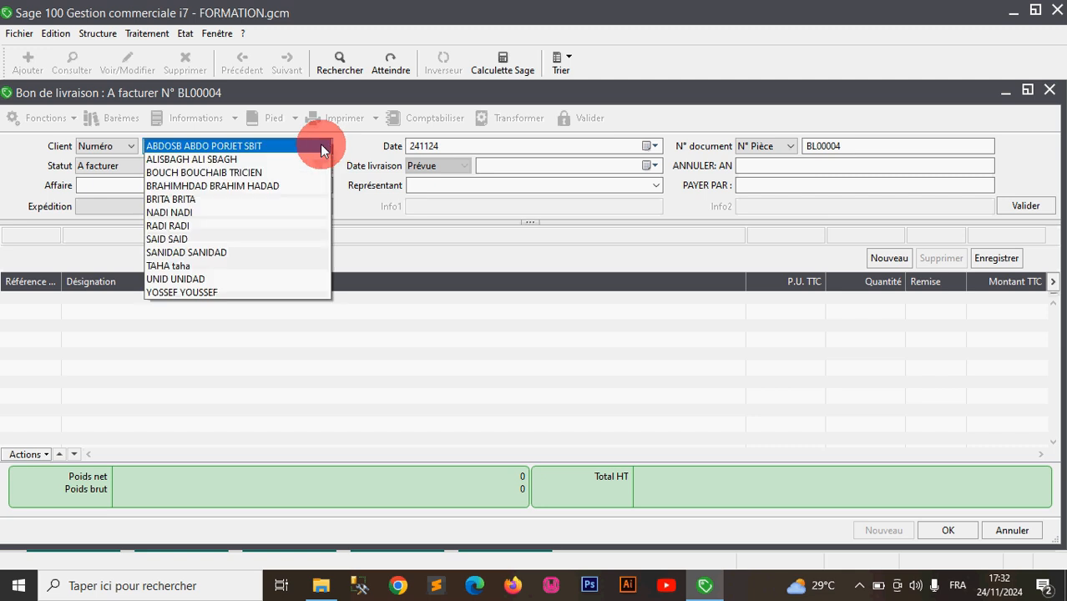
pyautogui.click(284, 174)
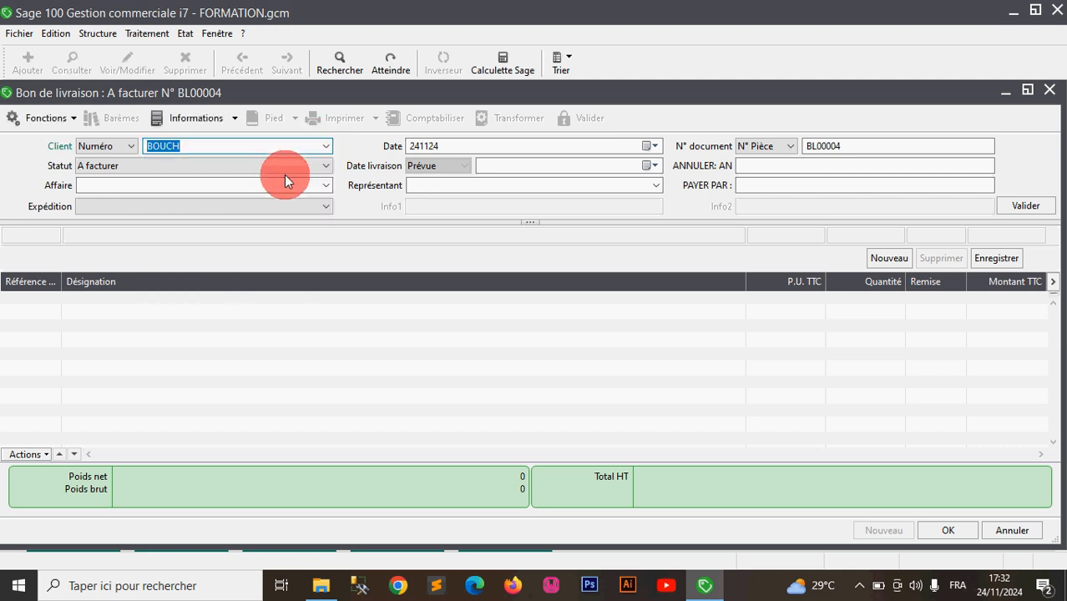
# - Add the article REGLEMENT to the fourth delivery note with a quantity of 1 and no unit price
pyautogui.write('RE')
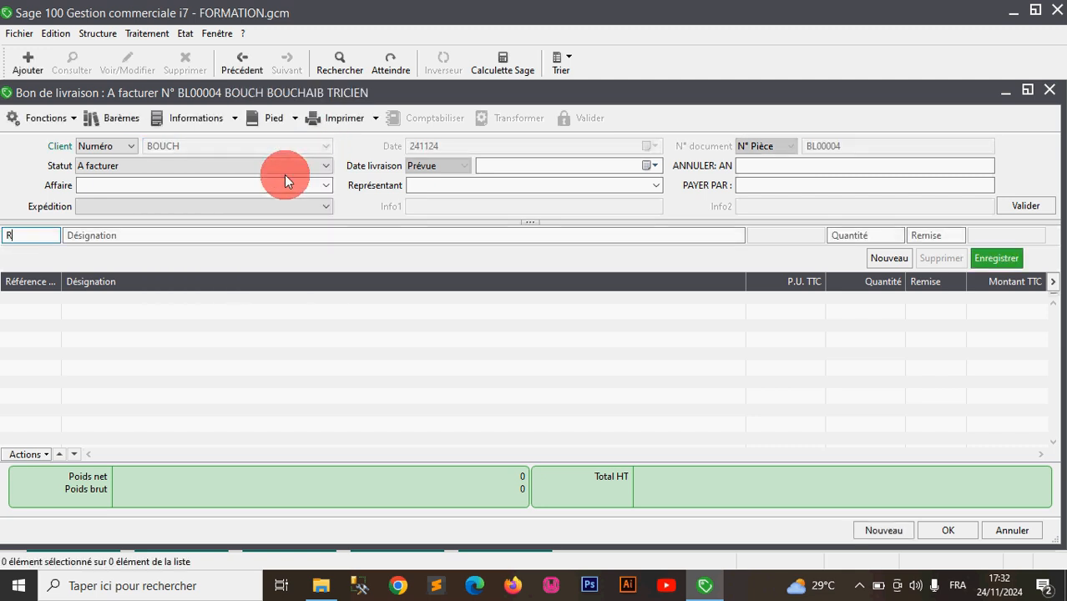
pyautogui.press('Tab')
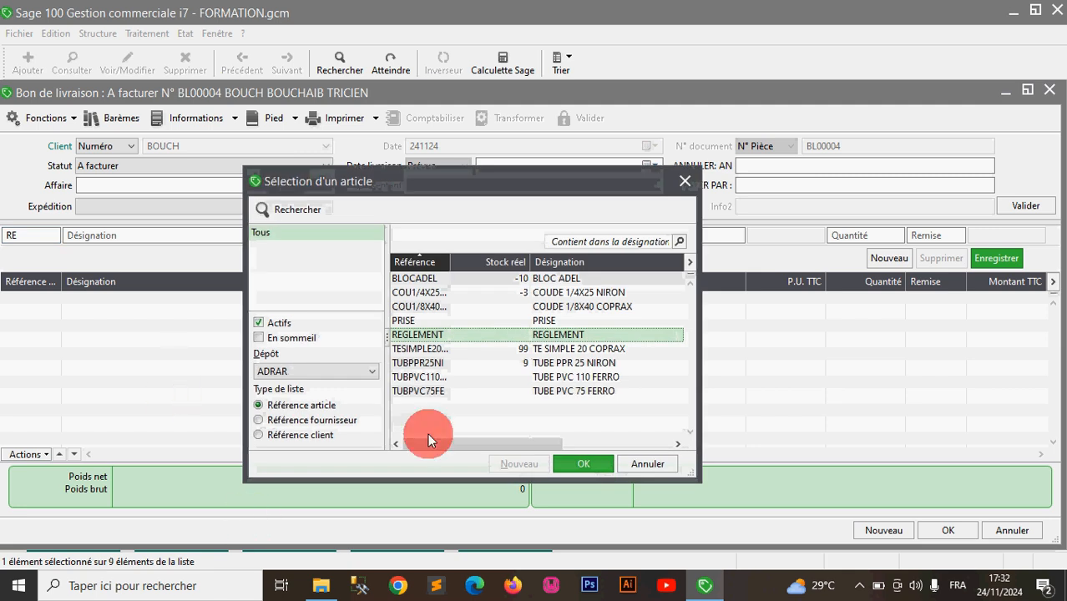
pyautogui.doubleClick(516, 335)
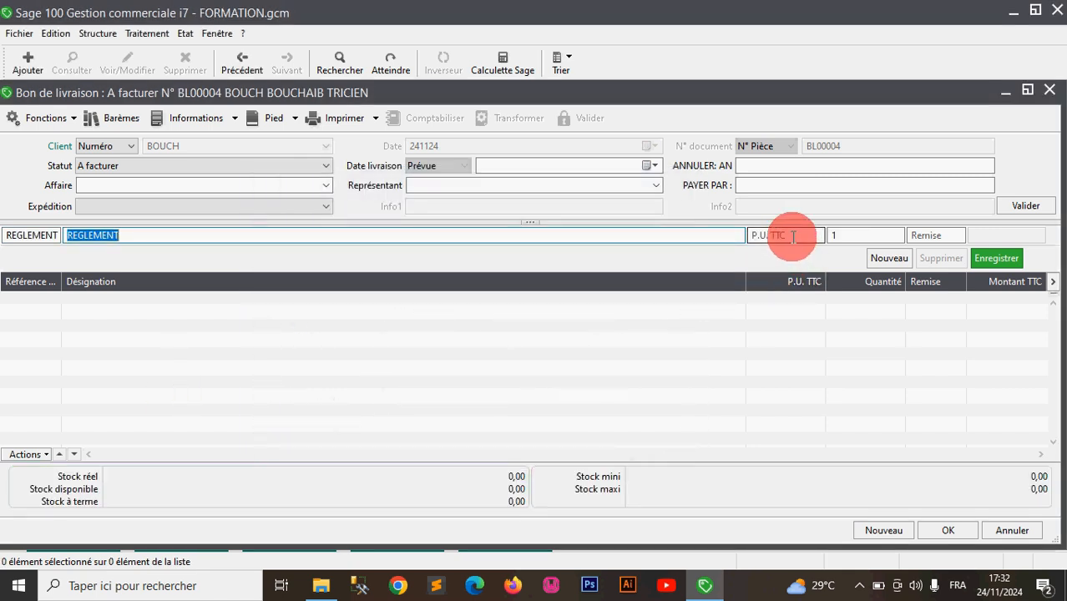
pyautogui.click(792, 236)
pyautogui.press('Return')
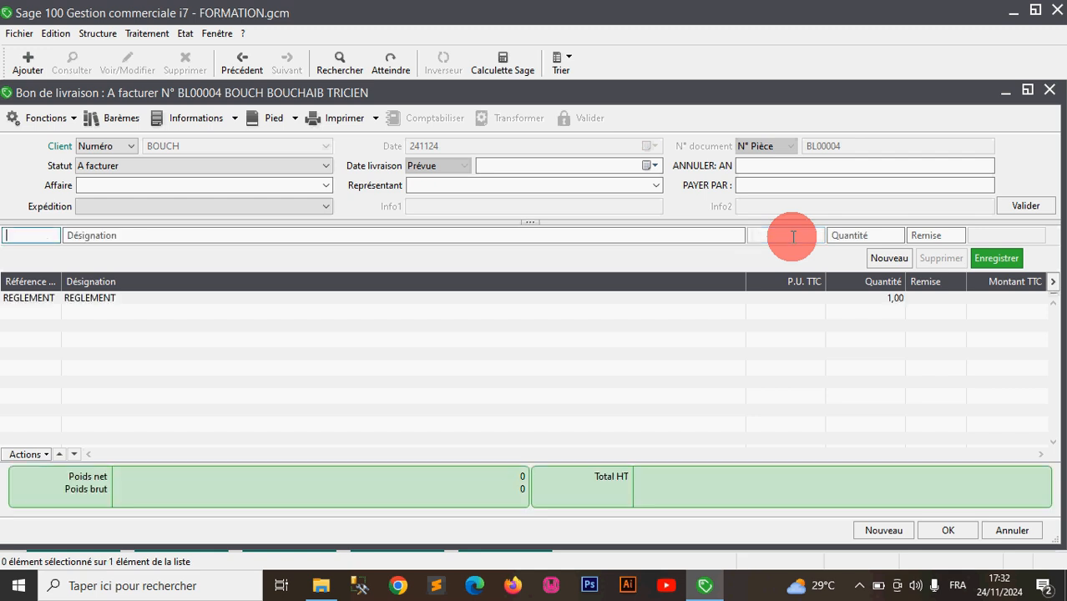
# - Record a down payment (Acompte) of 200 in ESPECE on the REGLEMENT delivery note and save the note
pyautogui.click(282, 118)
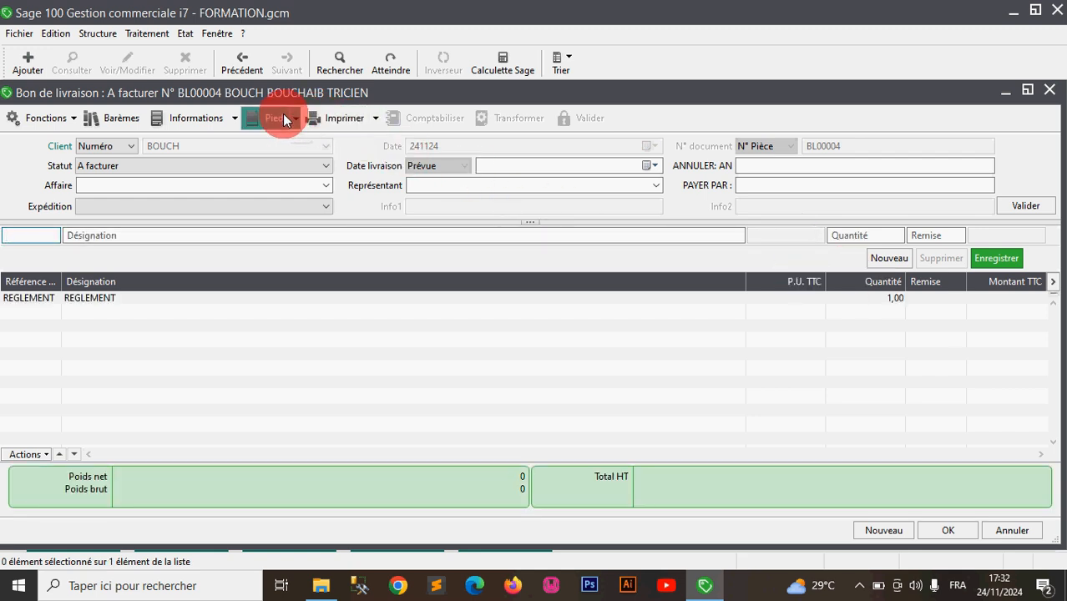
pyautogui.click(217, 247)
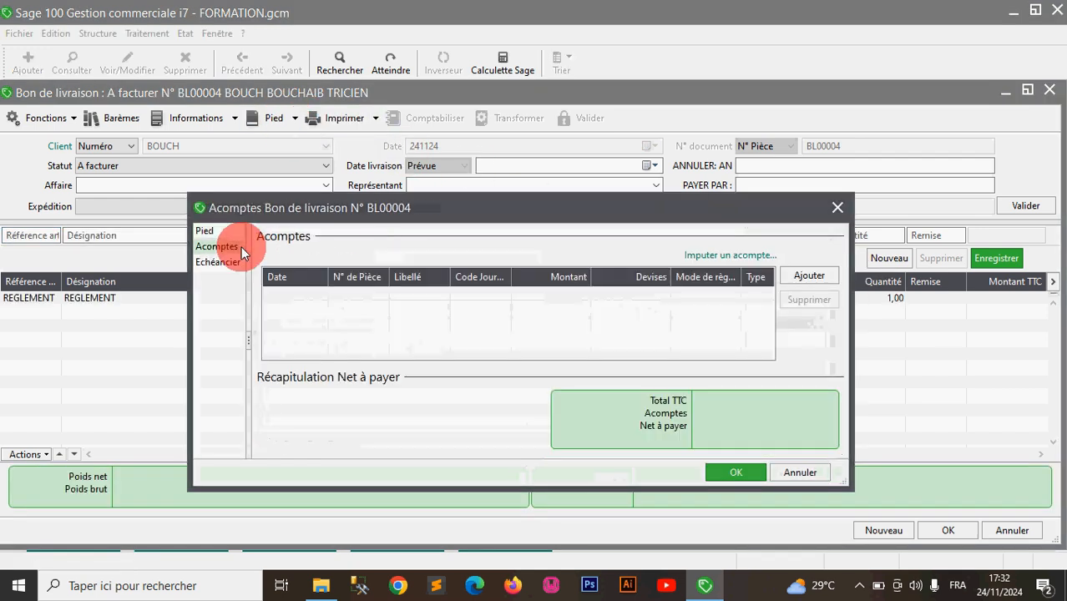
pyautogui.click(581, 291)
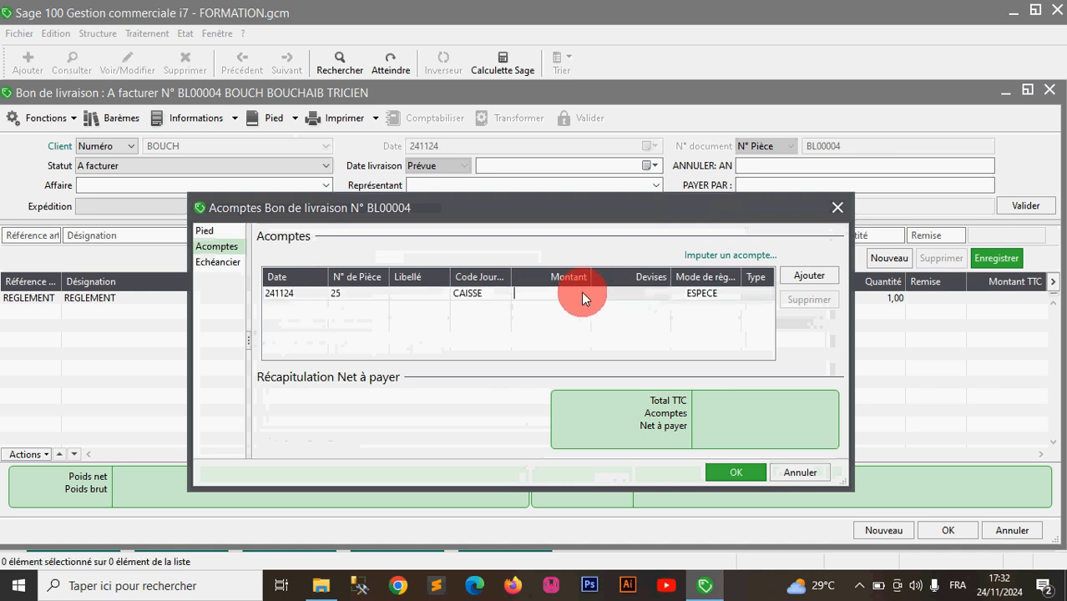
pyautogui.write('200')
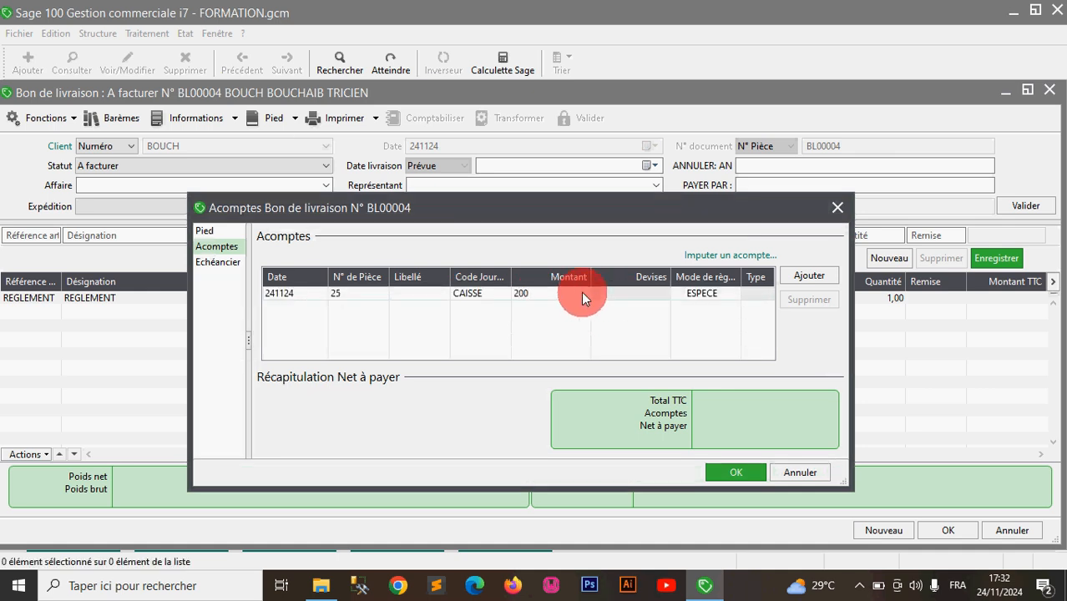
pyautogui.click(738, 474)
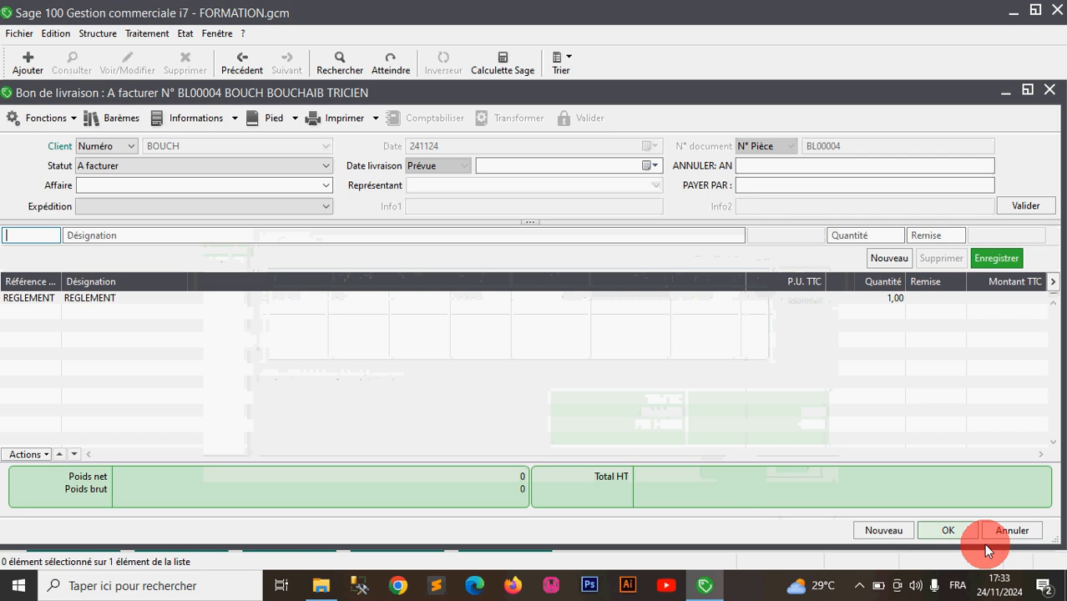
pyautogui.click(944, 532)
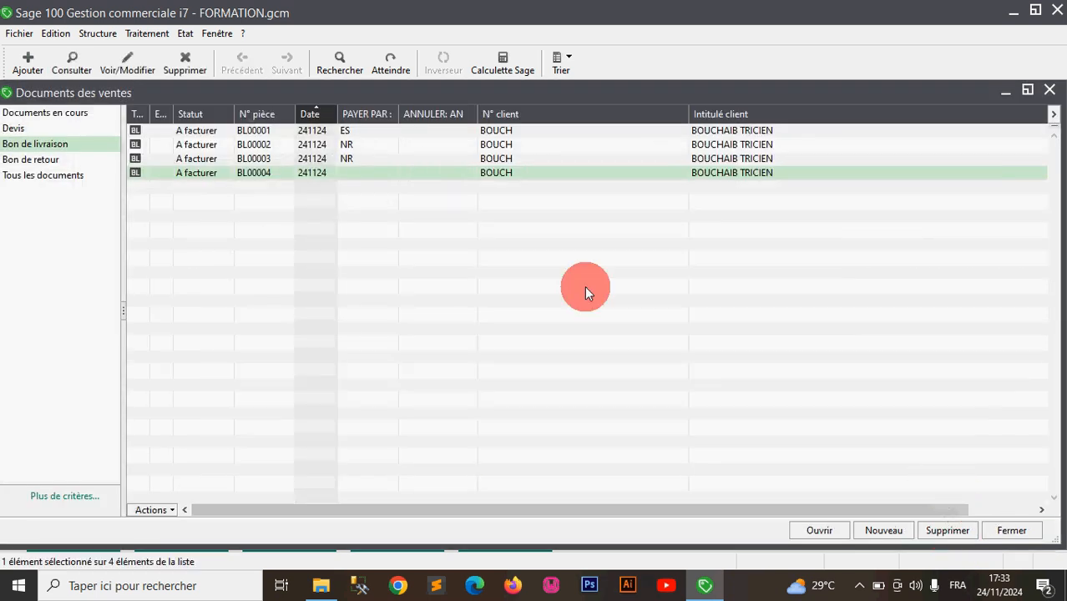
# - Reopen delivery note BL00004 maximized and set its PAYER PAR field to AV
pyautogui.doubleClick(344, 172)
pyautogui.click(725, 108)
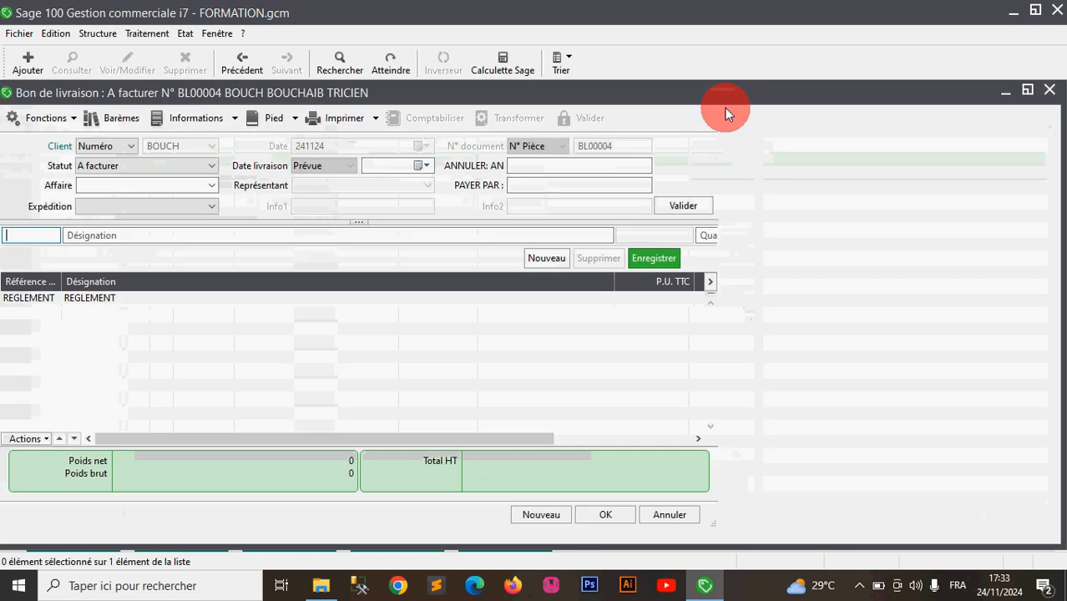
pyautogui.click(749, 187)
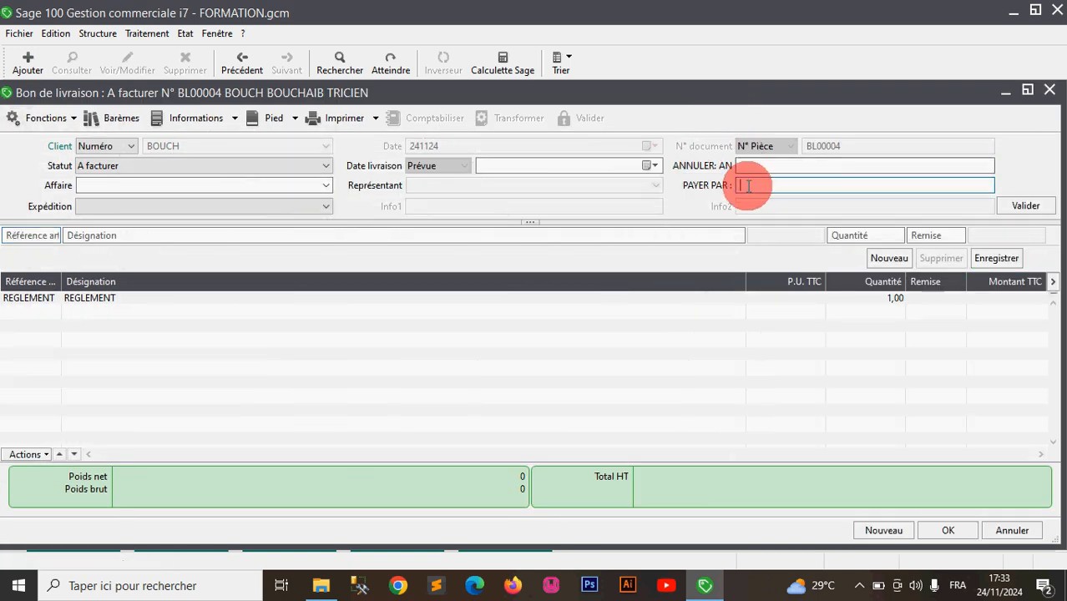
pyautogui.write('AV')
pyautogui.press('Return')
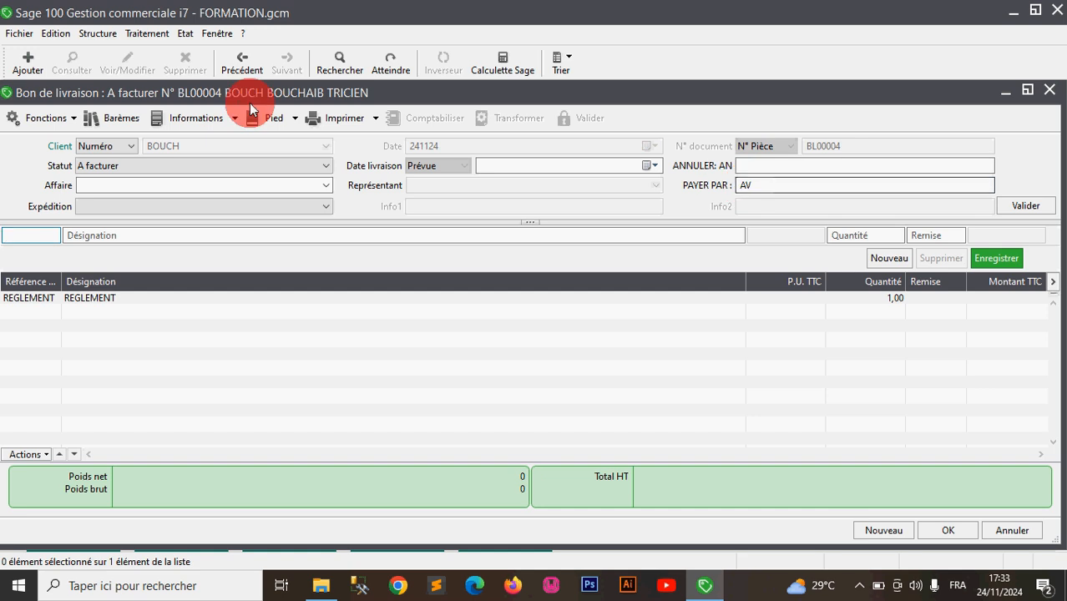
# - Check the down payment recorded on the REGLEMENT delivery note and save the note
pyautogui.click(277, 120)
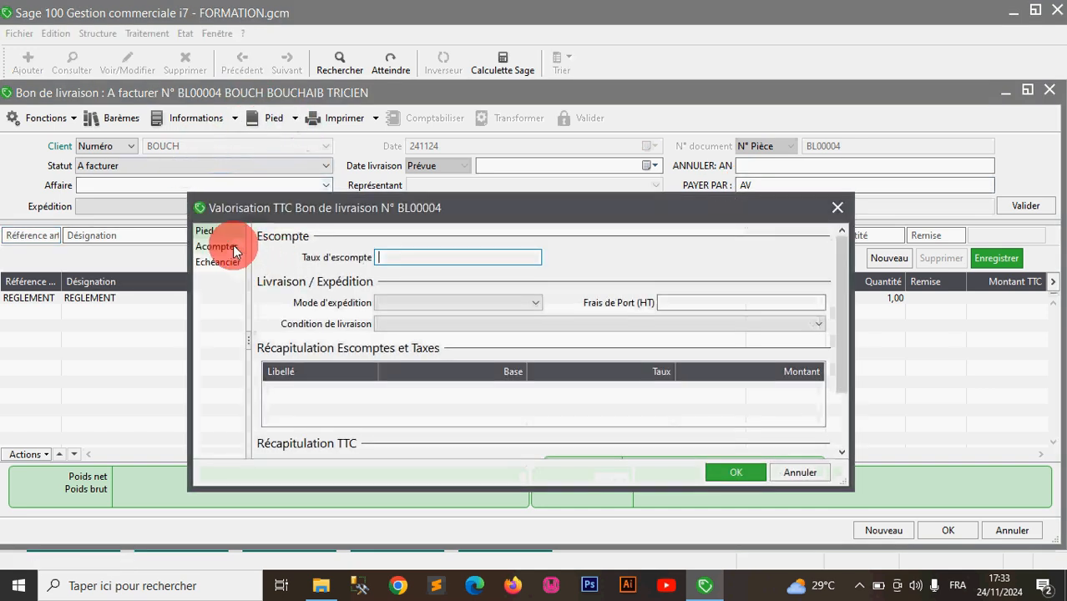
pyautogui.click(216, 247)
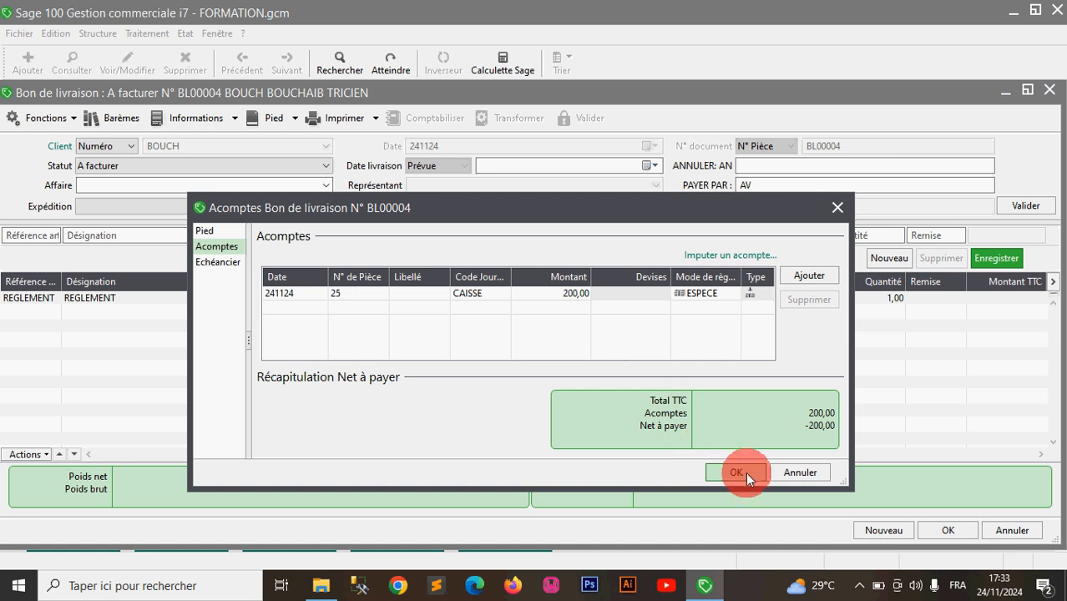
pyautogui.click(746, 472)
pyautogui.click(959, 529)
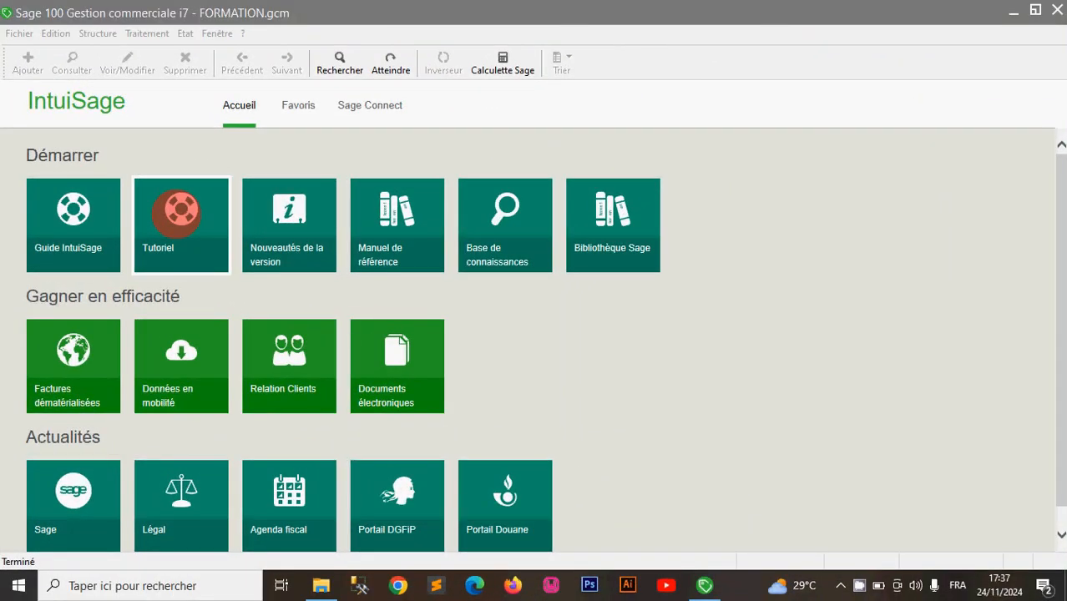
# - Display the client list maximized and open the record of the client used on the delivery notes
pyautogui.click(96, 33)
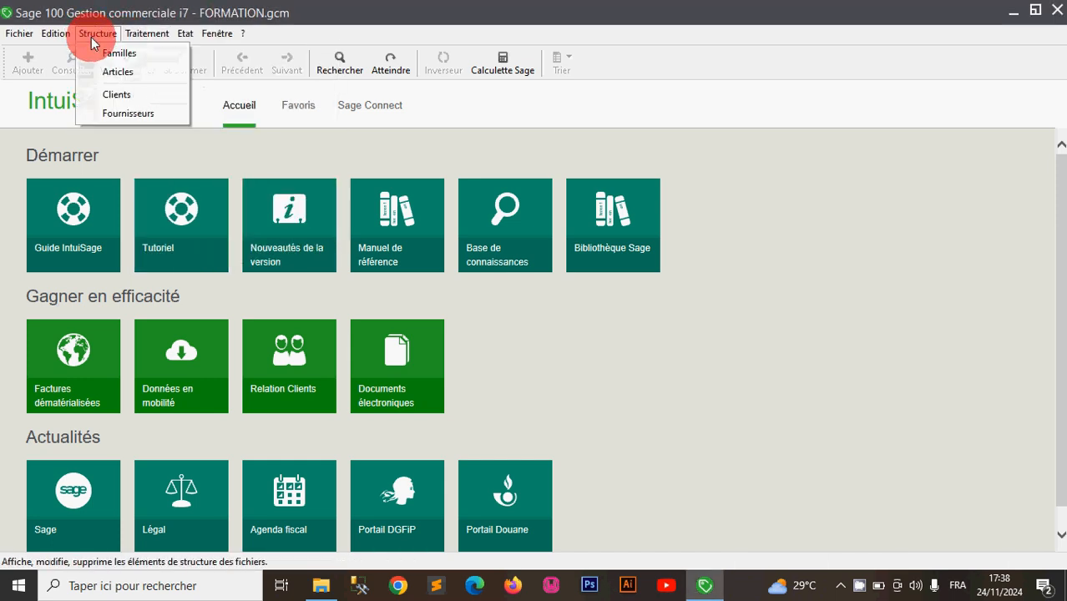
pyautogui.click(117, 95)
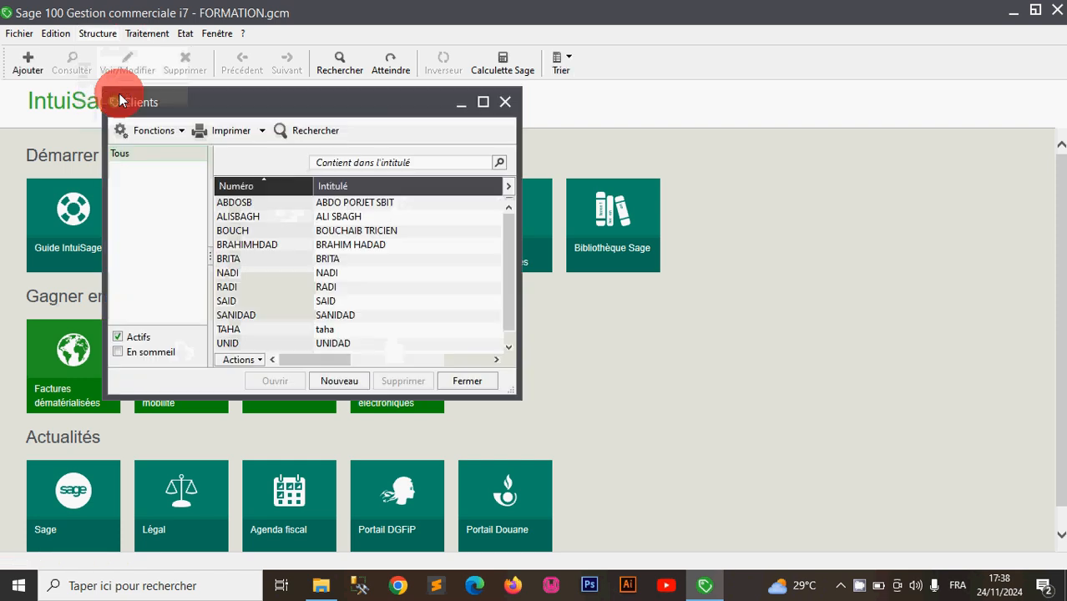
pyautogui.click(483, 103)
pyautogui.click(248, 219)
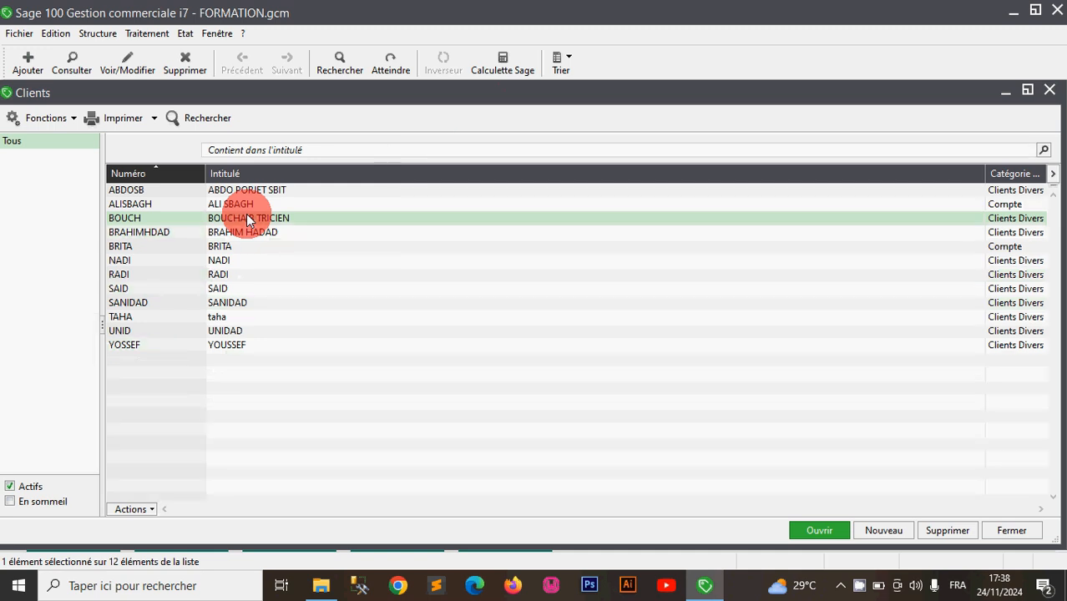
pyautogui.click(193, 345)
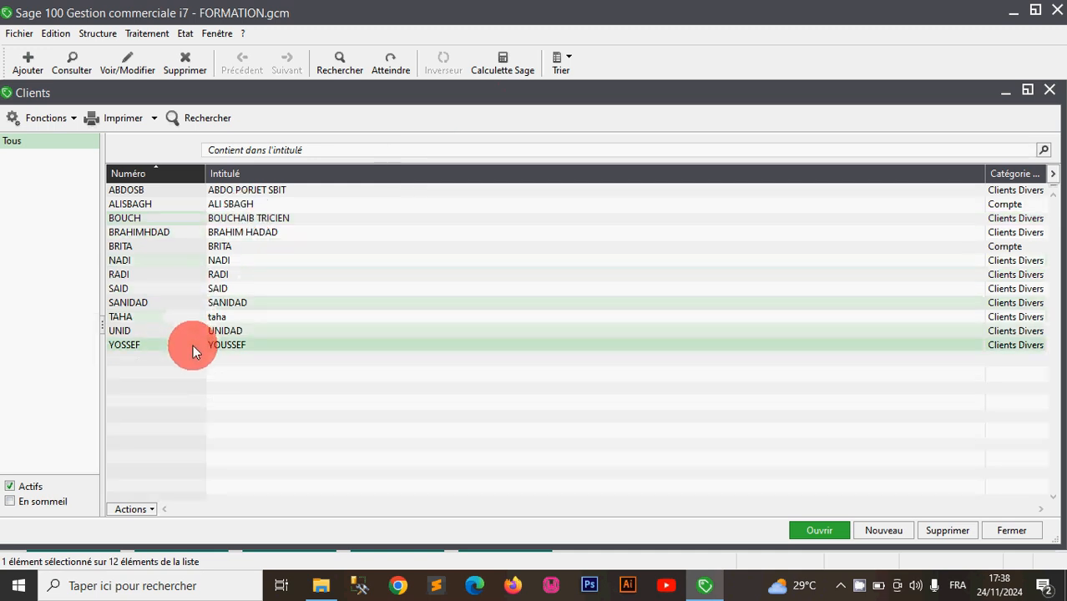
pyautogui.doubleClick(221, 221)
# - Open the .fgc document-list file attached to the client's record under Champs libres
pyautogui.click(170, 156)
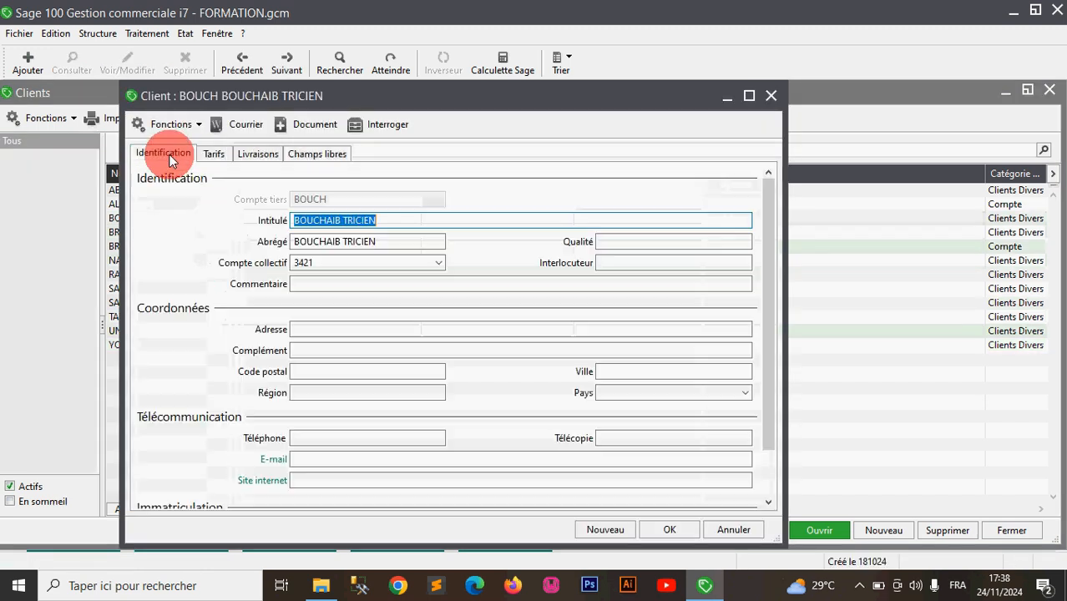
pyautogui.click(306, 157)
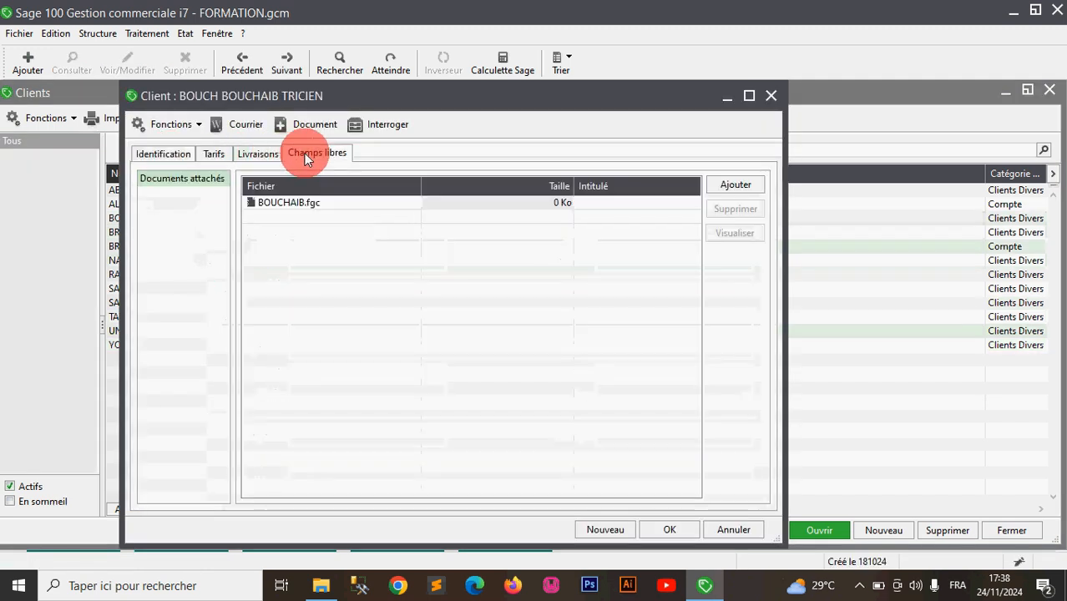
pyautogui.click(337, 202)
pyautogui.click(730, 233)
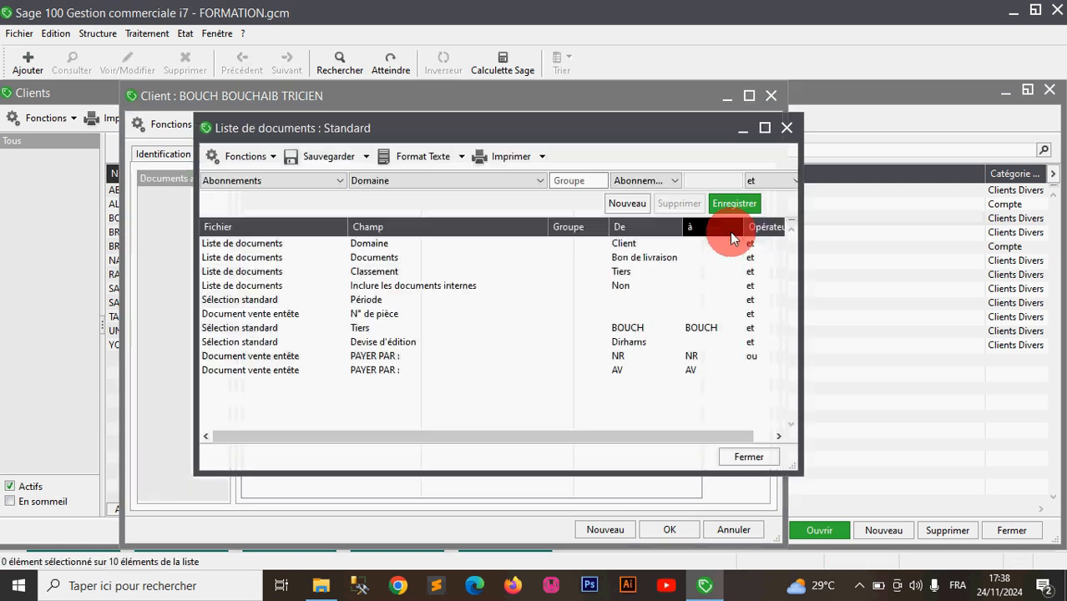
# - Preview the client's document list with the SITUATION.bgc template, enlarge the page to examine the balances, and close the preview
pyautogui.click(490, 158)
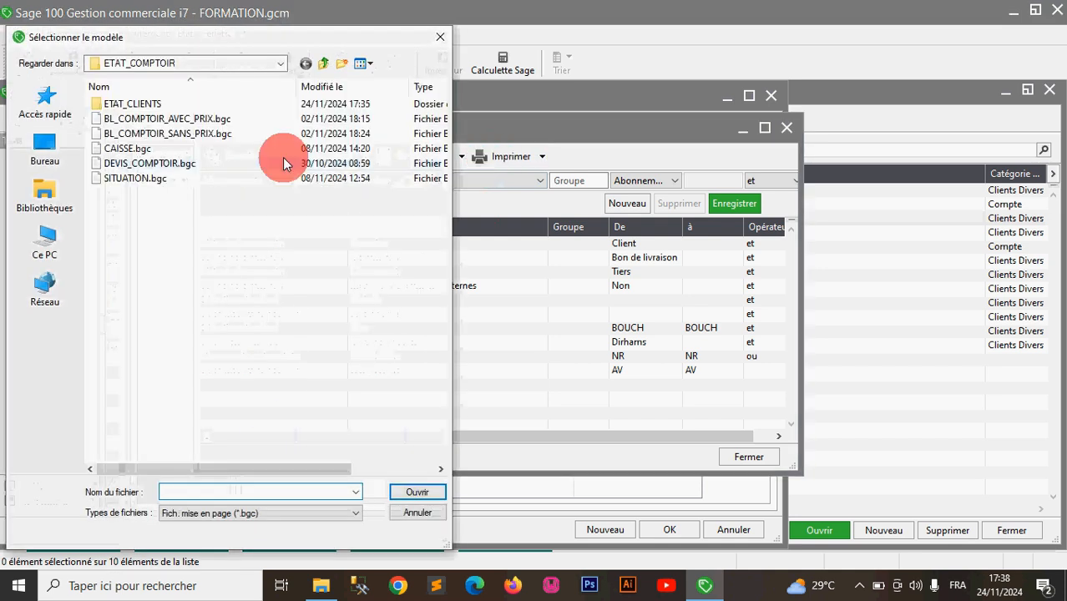
pyautogui.doubleClick(157, 177)
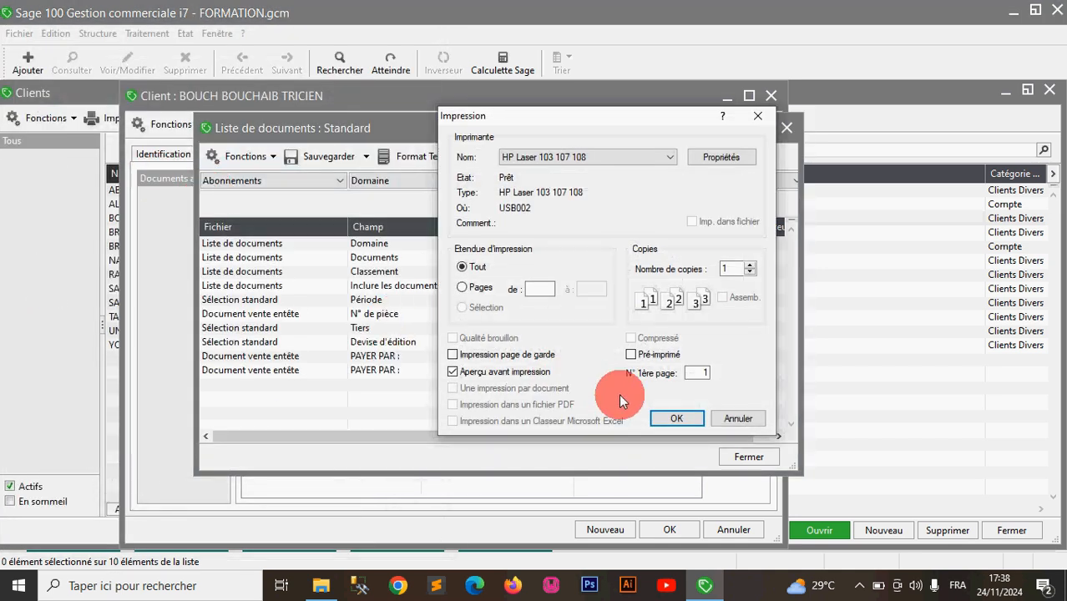
pyautogui.click(668, 420)
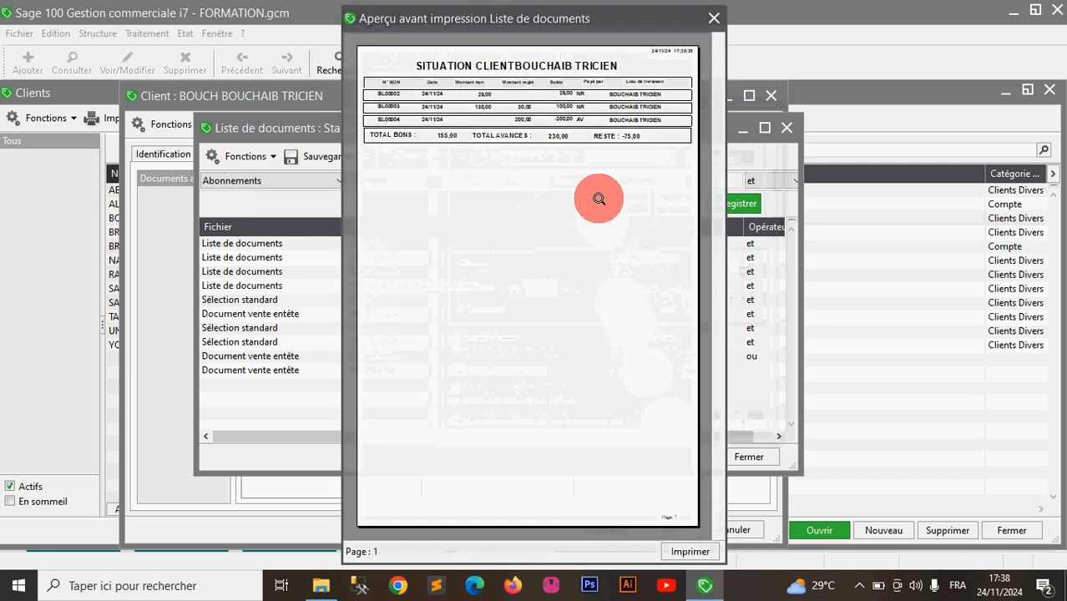
pyautogui.click(483, 105)
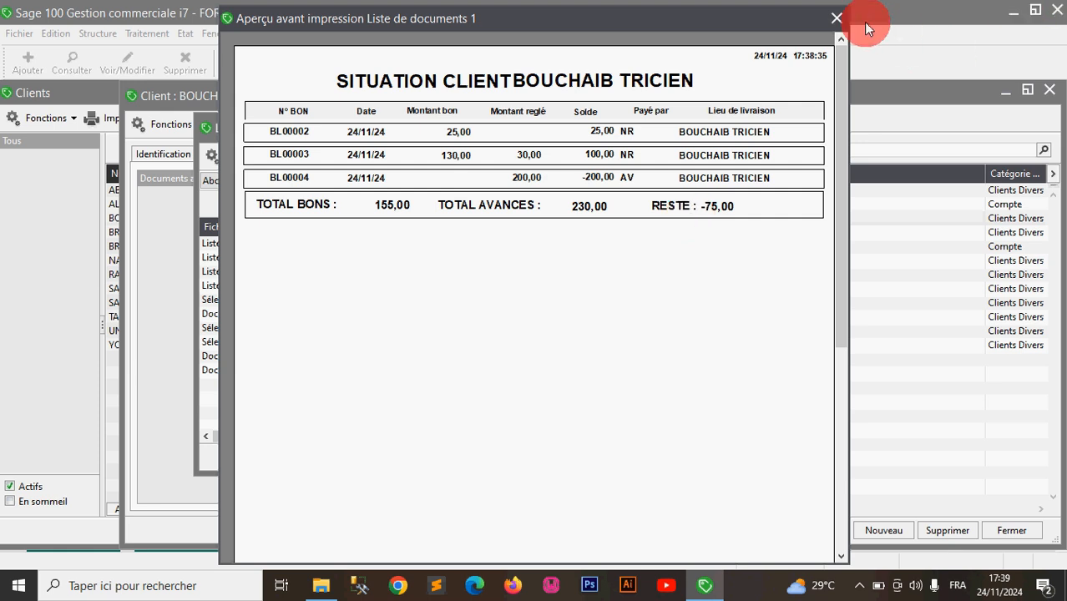
pyautogui.click(836, 18)
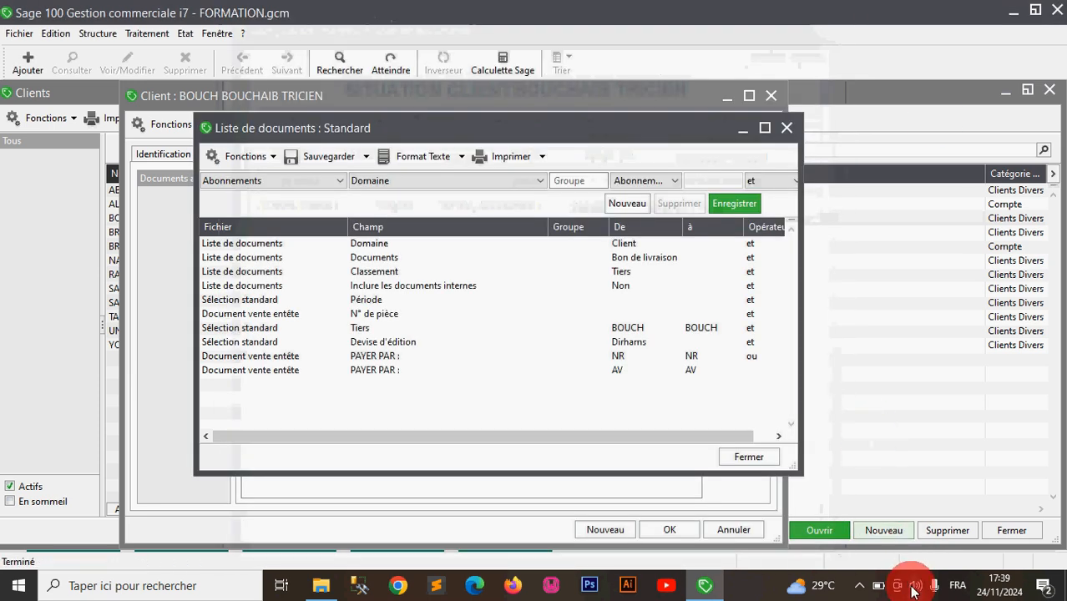
pyautogui.click(860, 585)
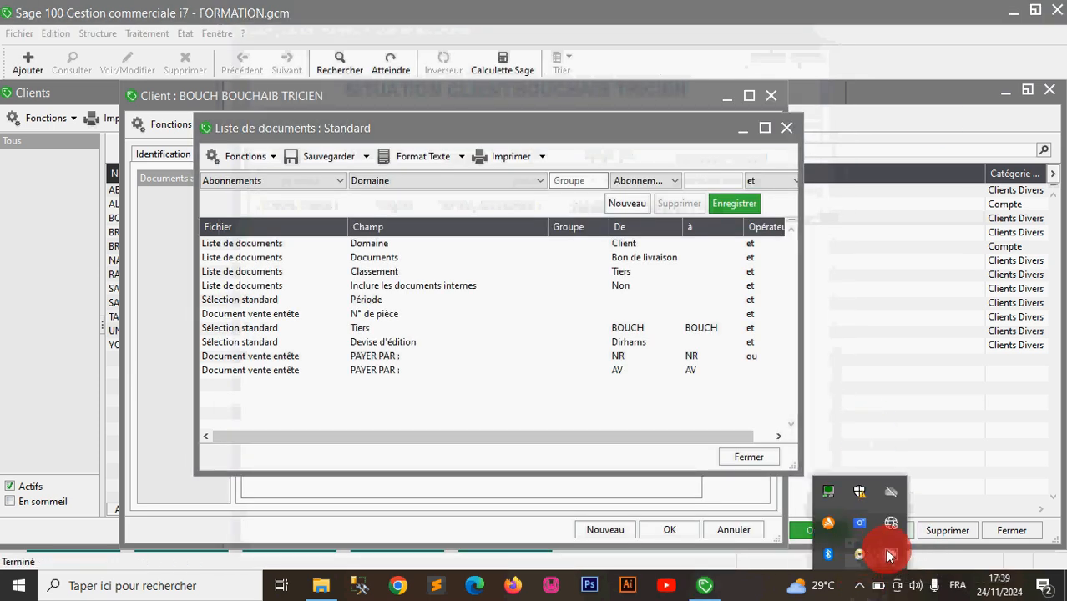
pyautogui.click(890, 556)
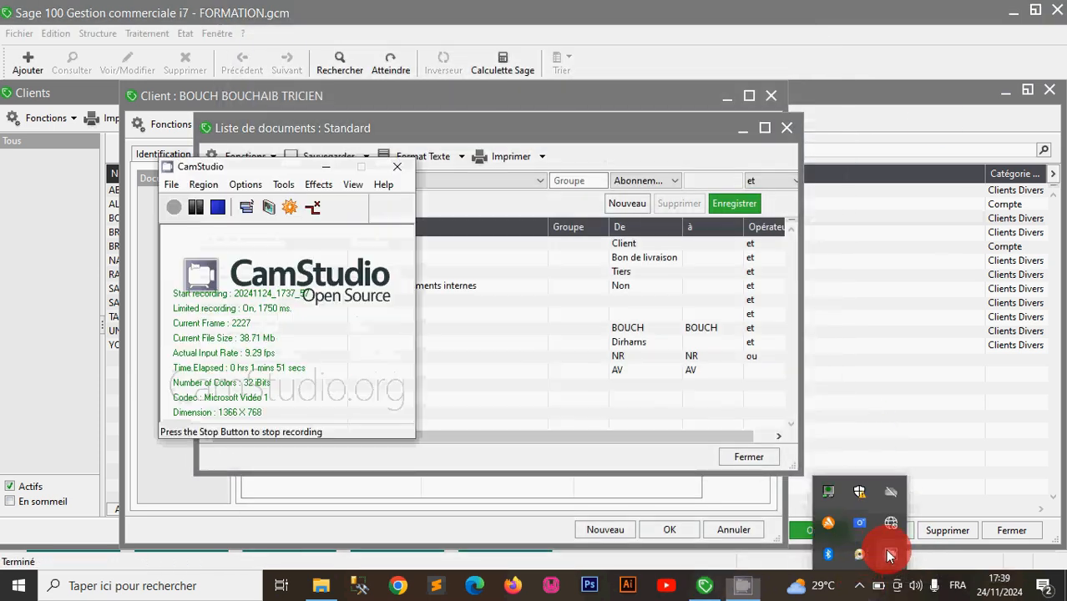